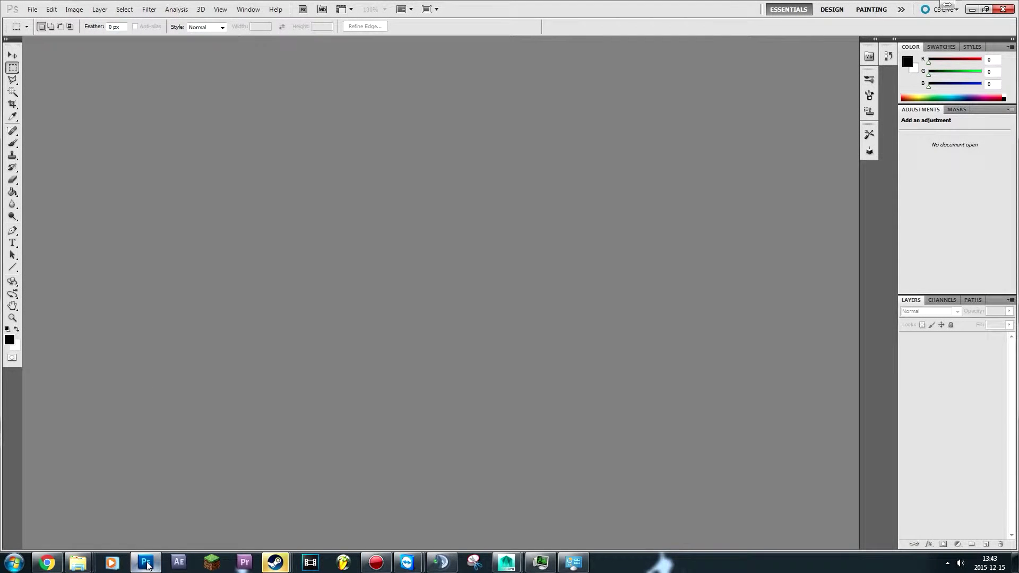
Step: Open Photoshop's File menu to start a new document
{"action": "left_click", "coordinate": [33, 10]}
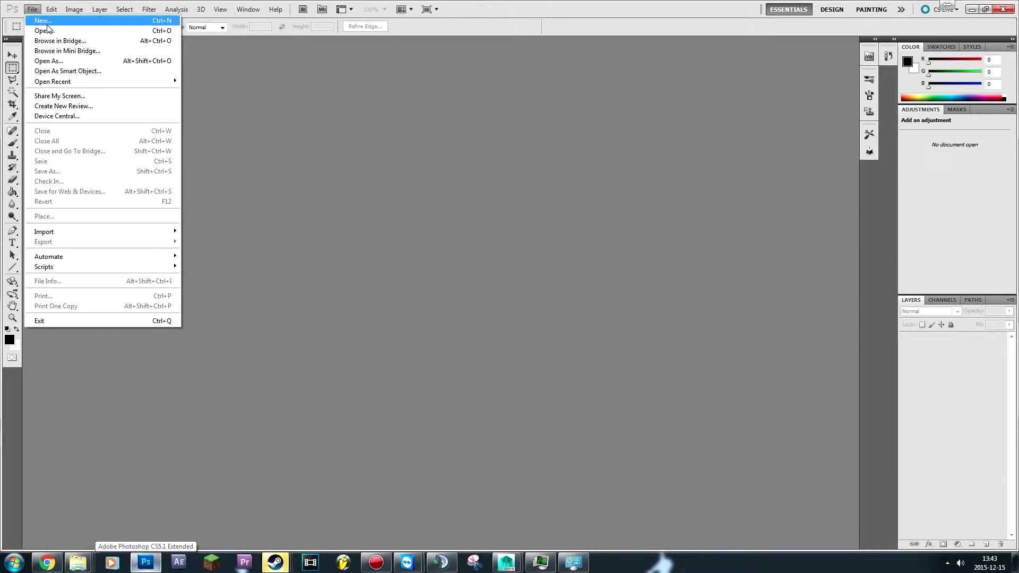
Step: Create a new white document using the 1980 px × 1080 px preset
{"action": "left_click", "coordinate": [45, 21]}
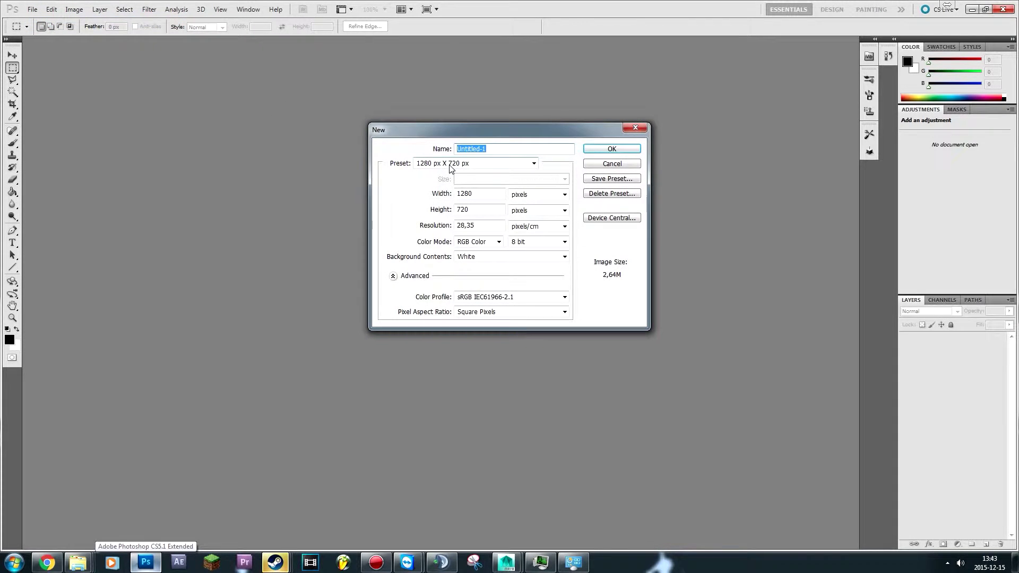
{"action": "left_click", "coordinate": [531, 165]}
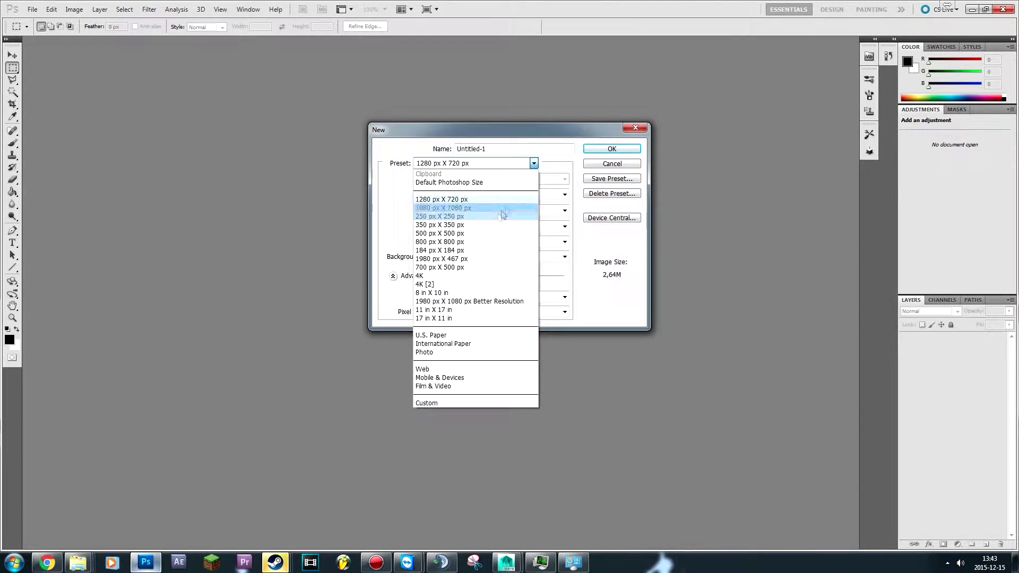
{"action": "left_click", "coordinate": [458, 207]}
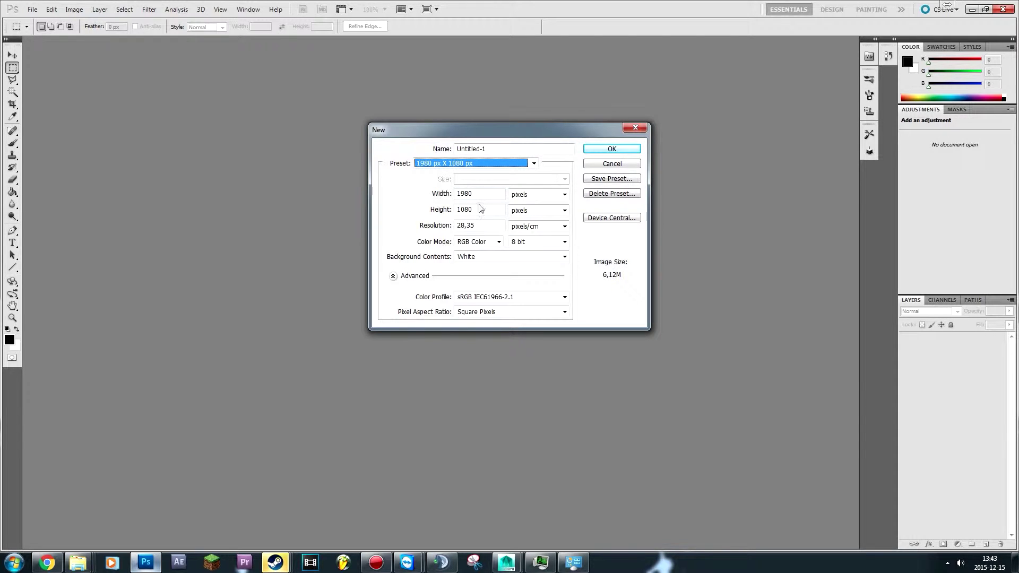
{"action": "left_click", "coordinate": [612, 150]}
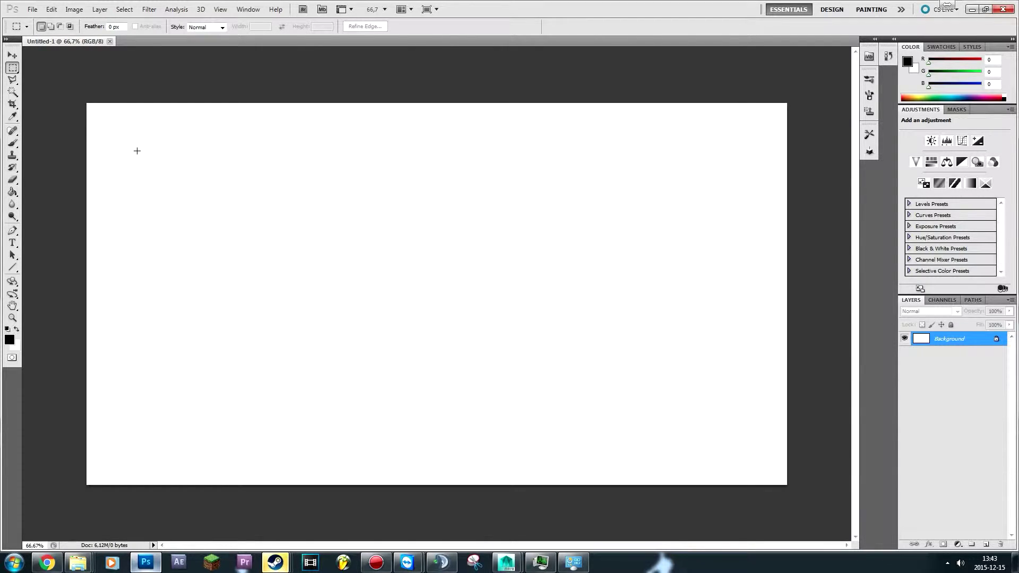
Step: Return to the Assassin's Creed Unity image results and check the size filter without changing it
{"action": "left_click", "coordinate": [48, 564]}
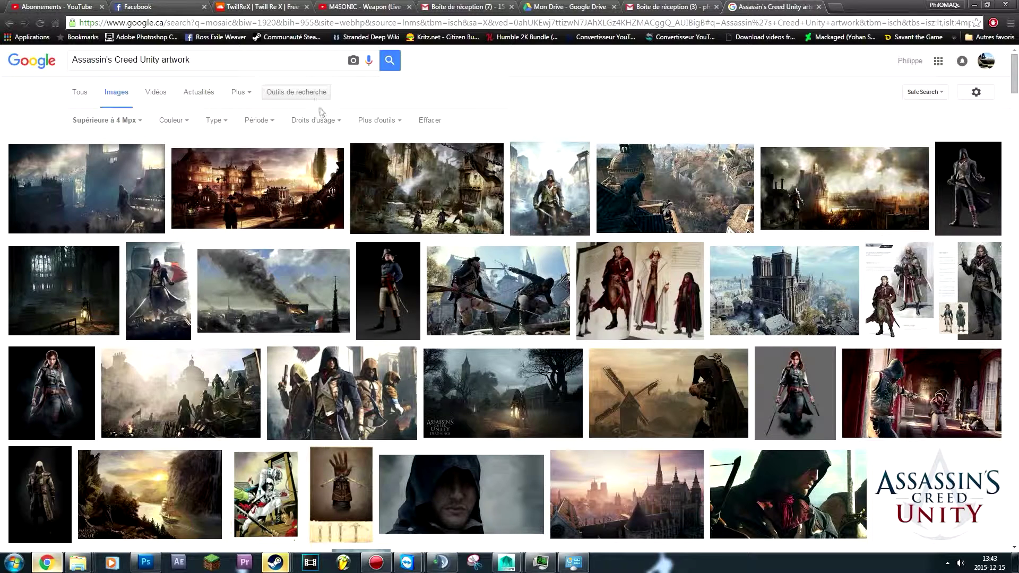
{"action": "left_click", "coordinate": [138, 122]}
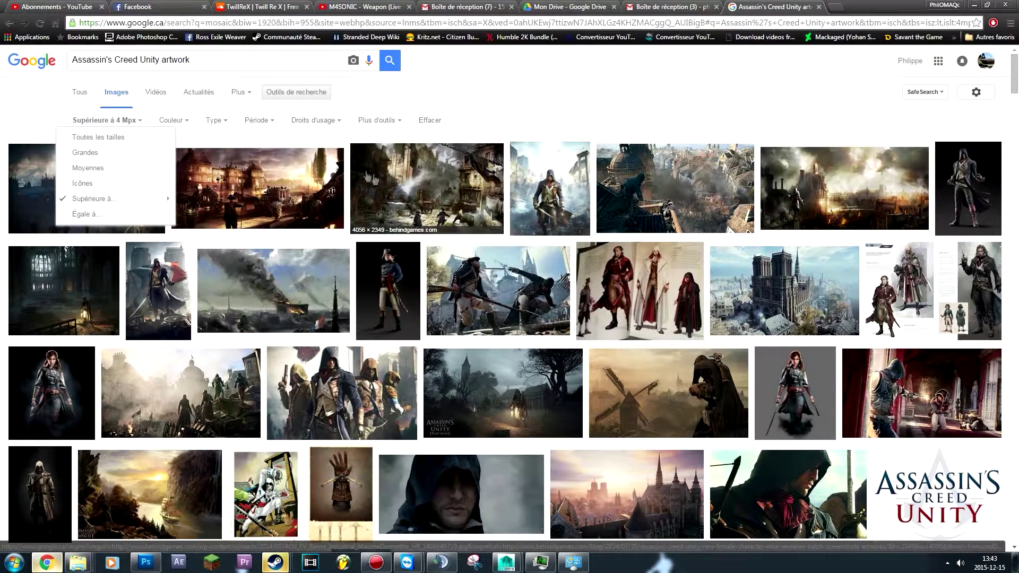
{"action": "left_click", "coordinate": [489, 107]}
{"action": "mouse_move", "coordinate": [86, 188]}
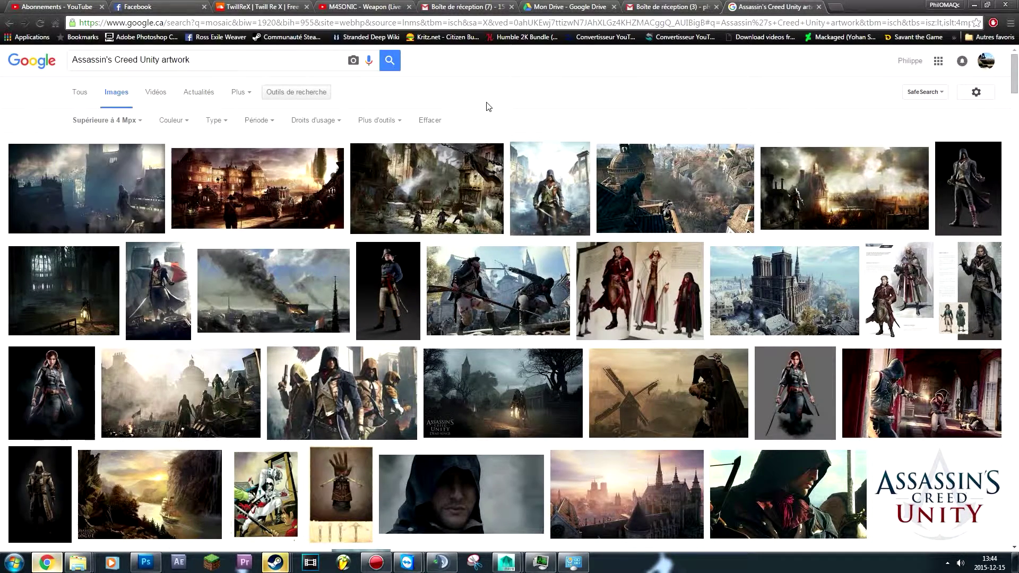
Step: Open the full-size rooftop and riot scene artworks in new tabs
{"action": "left_click", "coordinate": [120, 187]}
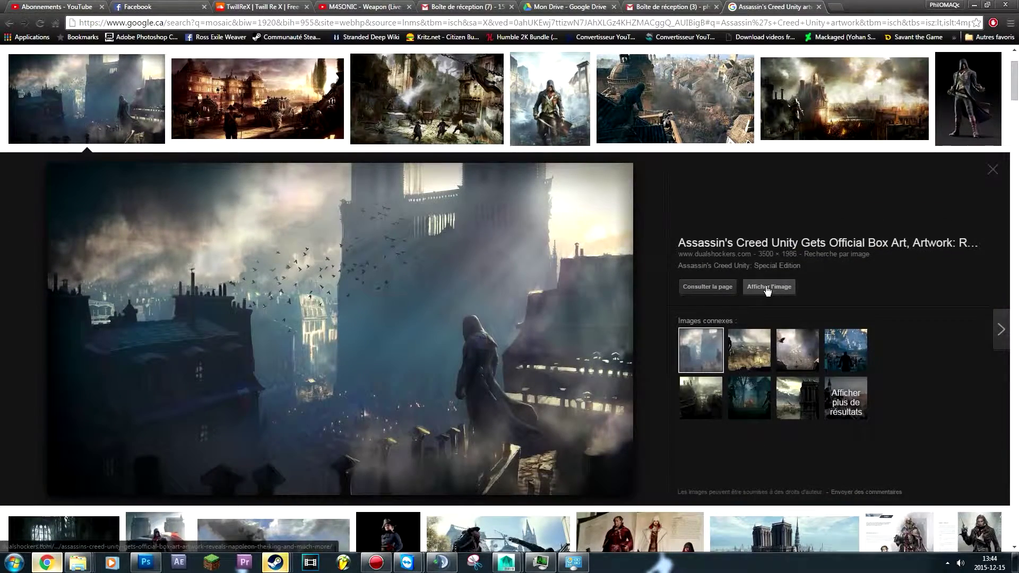
{"action": "right_click", "coordinate": [767, 288]}
{"action": "left_click", "coordinate": [792, 297]}
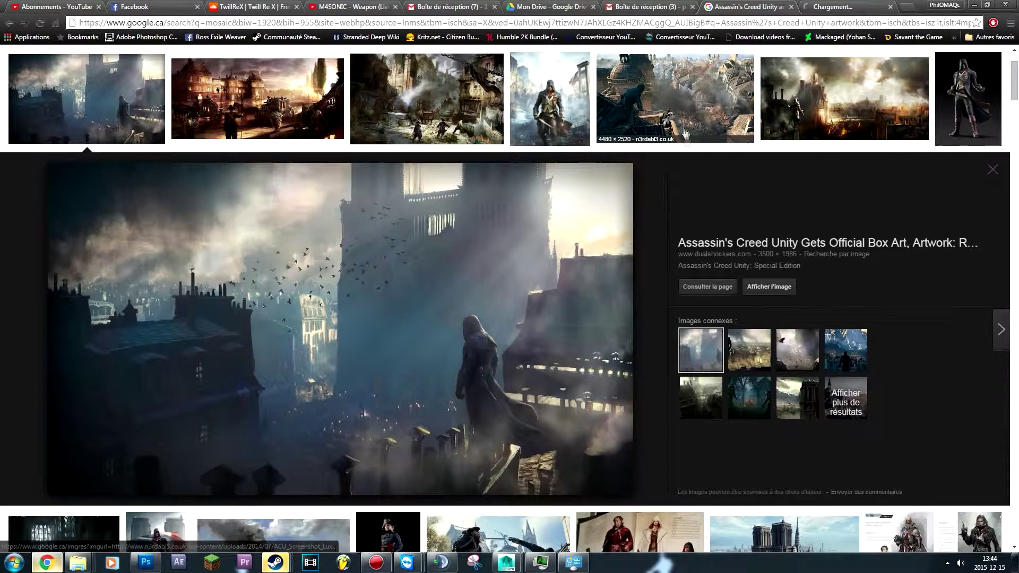
{"action": "left_click", "coordinate": [712, 105]}
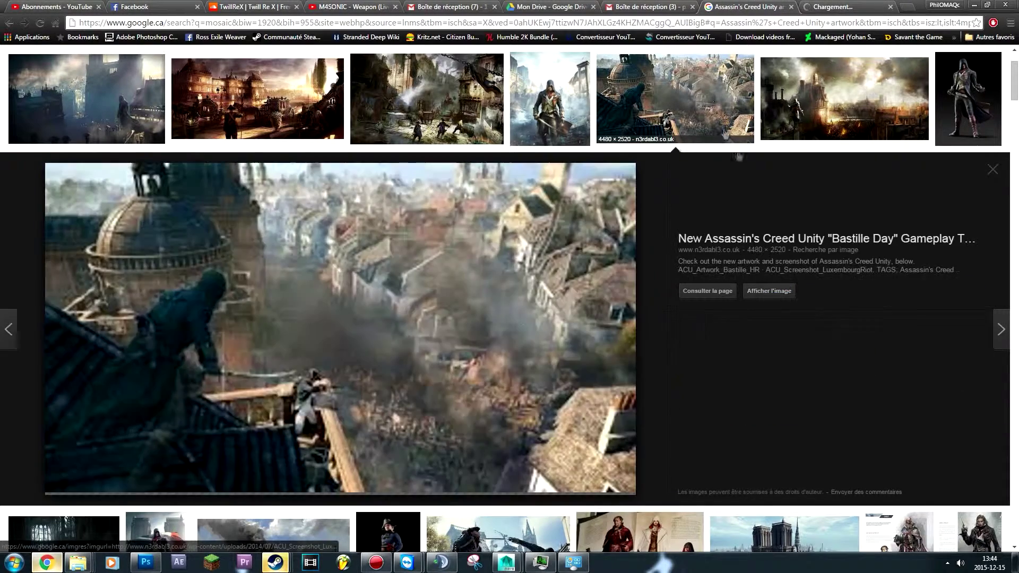
{"action": "right_click", "coordinate": [765, 288]}
{"action": "left_click", "coordinate": [788, 296]}
{"action": "left_click", "coordinate": [812, 130]}
Step: Open the Paris Protests and burning-building smoke artworks in new tabs
{"action": "right_click", "coordinate": [779, 289]}
{"action": "left_click", "coordinate": [808, 295]}
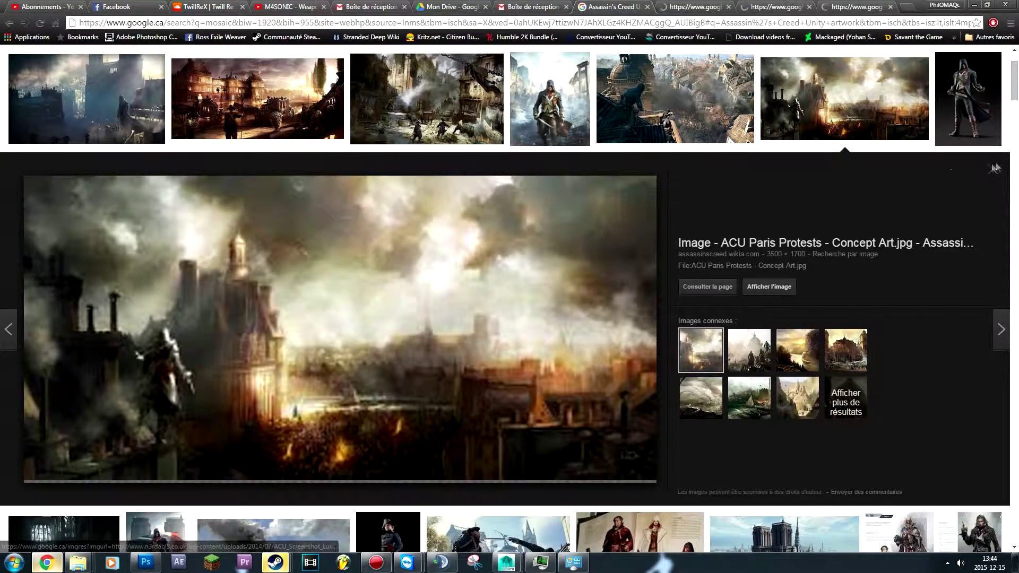
{"action": "key", "text": "Escape"}
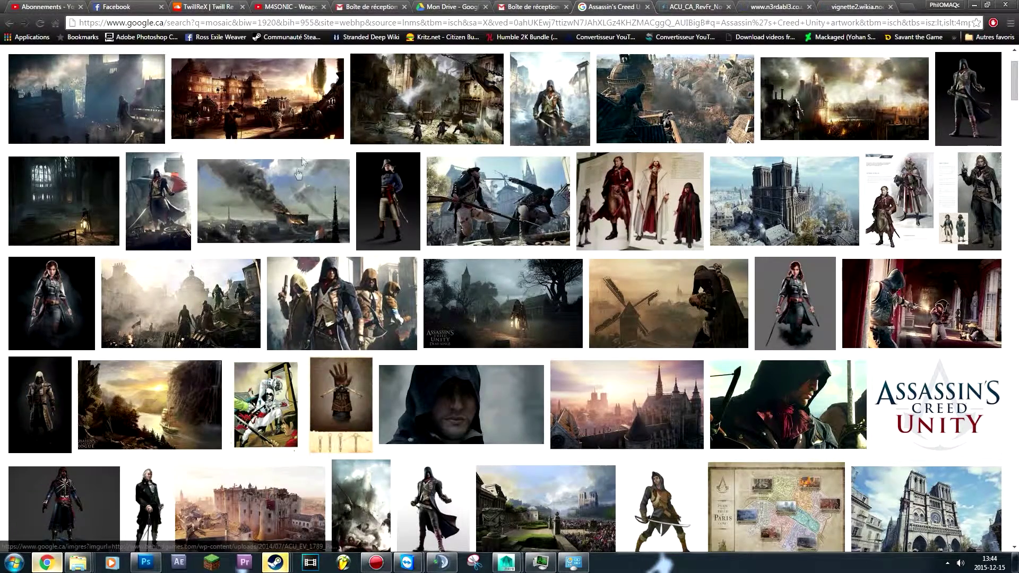
{"action": "left_click", "coordinate": [271, 236]}
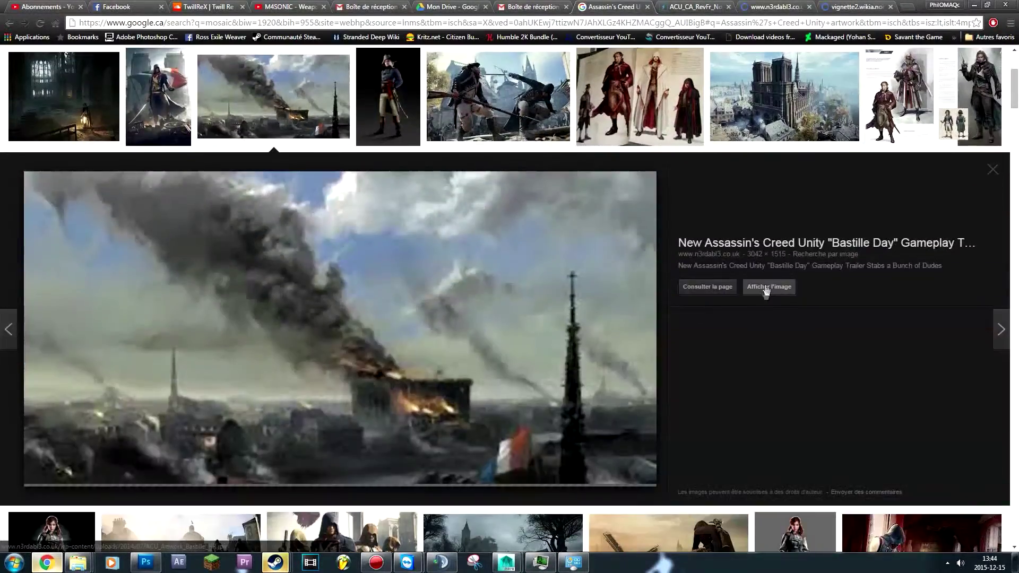
{"action": "right_click", "coordinate": [770, 288]}
{"action": "left_click", "coordinate": [800, 296]}
Step: Save the rooftop artwork into the Images > AC UNITY folder
{"action": "right_click", "coordinate": [435, 199]}
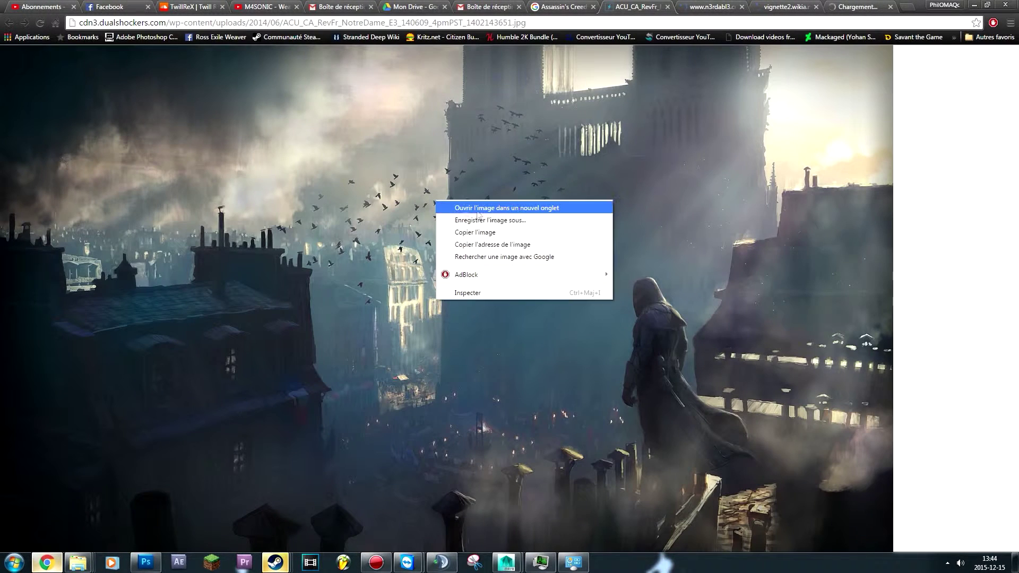
{"action": "left_click", "coordinate": [507, 219]}
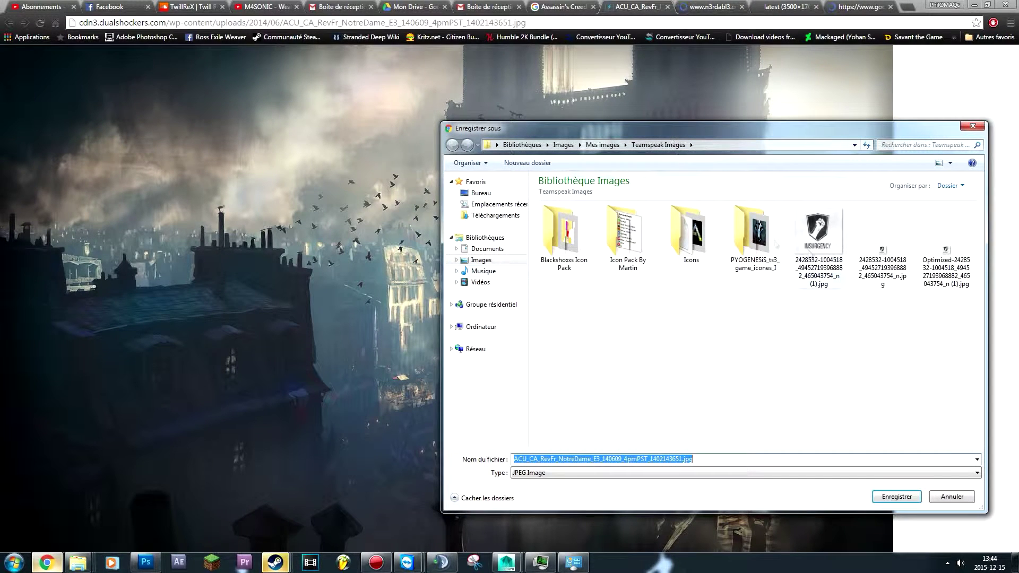
{"action": "left_click", "coordinate": [481, 260]}
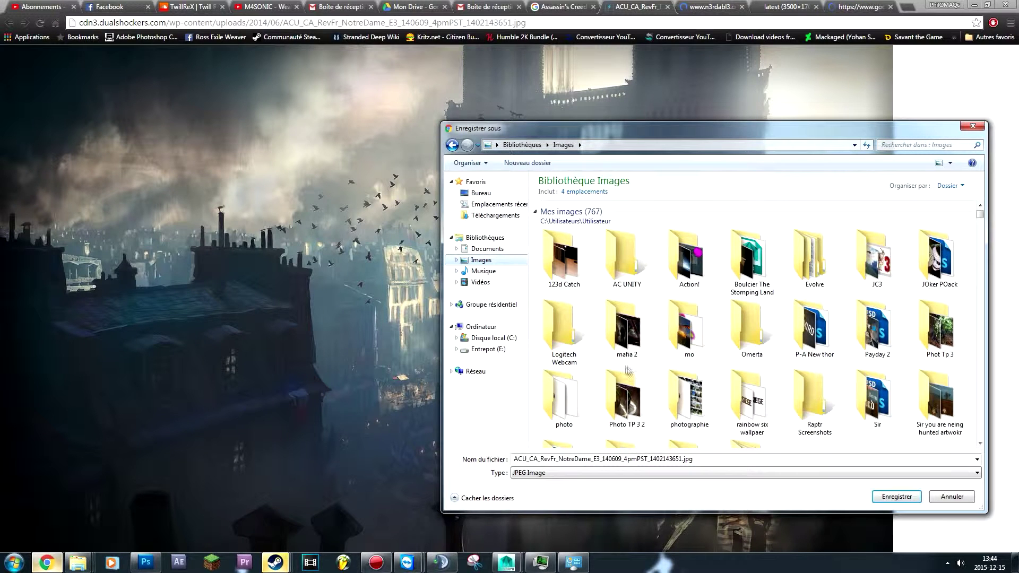
{"action": "left_click", "coordinate": [628, 258]}
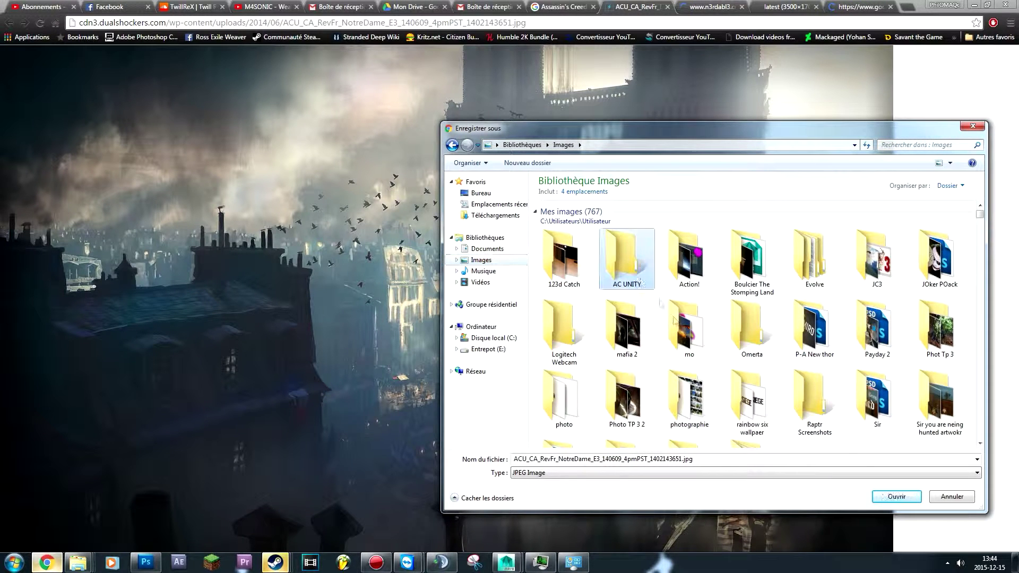
{"action": "left_click", "coordinate": [872, 492]}
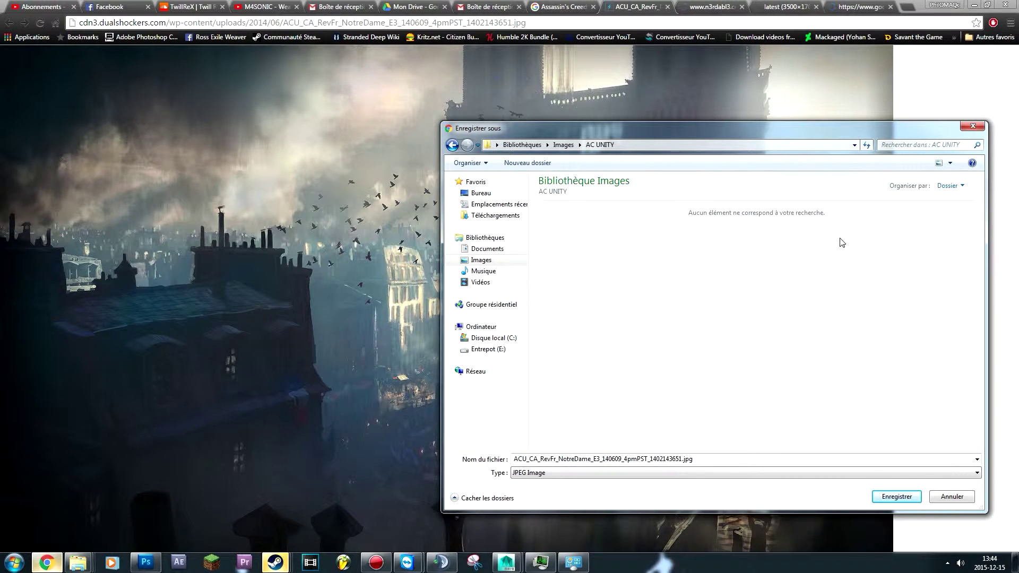
{"action": "left_click", "coordinate": [903, 499]}
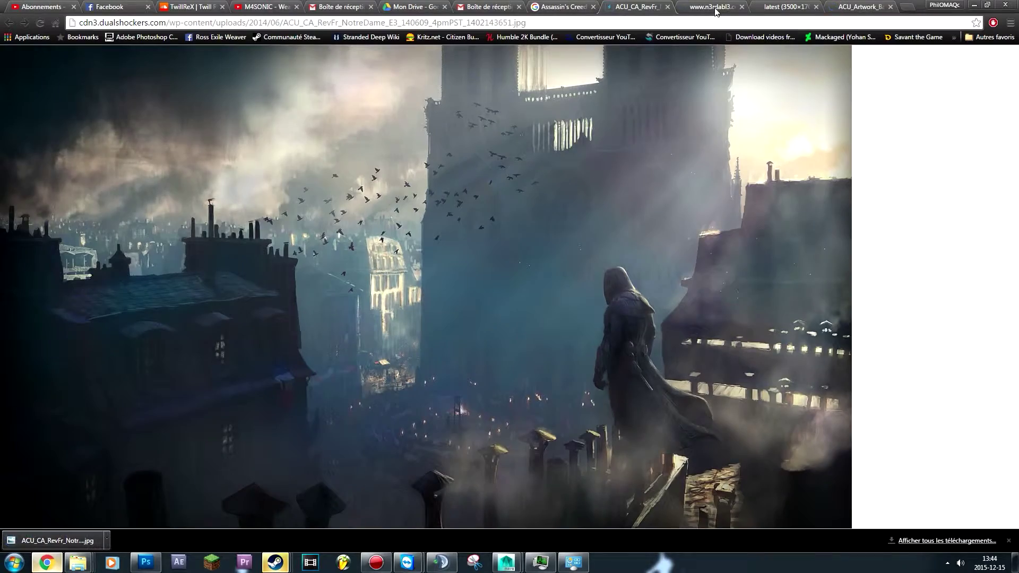
Step: Save the riot scene screenshot into AC UNITY
{"action": "left_click", "coordinate": [717, 7]}
{"action": "right_click", "coordinate": [575, 225]}
{"action": "left_click", "coordinate": [616, 243]}
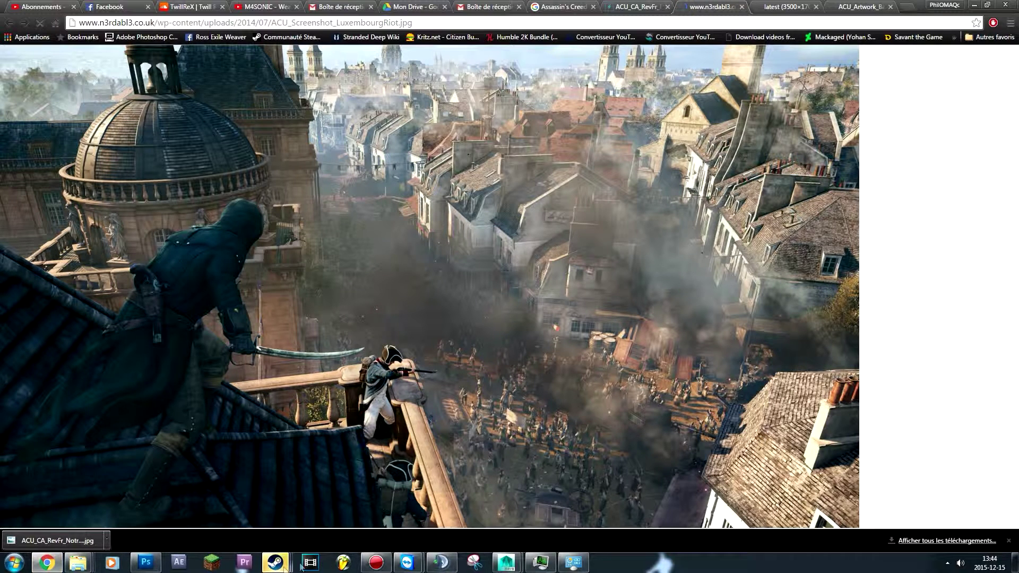
{"action": "right_click", "coordinate": [653, 311]}
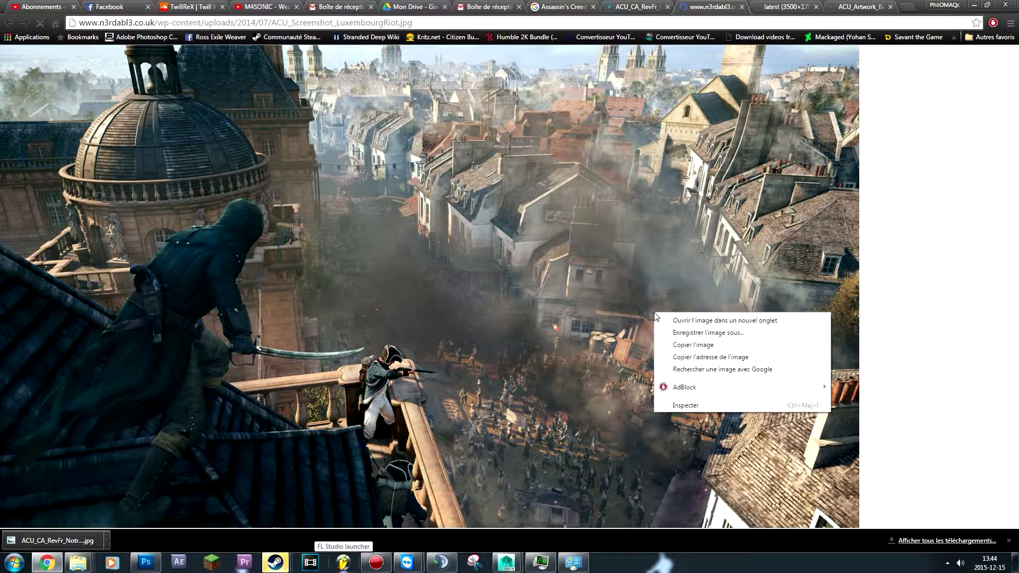
{"action": "left_click", "coordinate": [694, 328]}
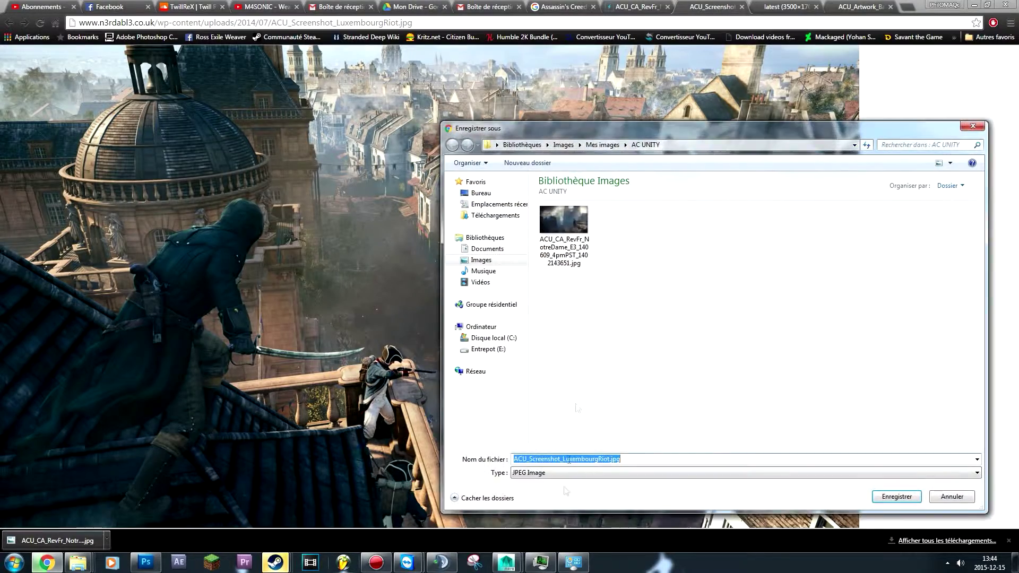
{"action": "left_click", "coordinate": [896, 497]}
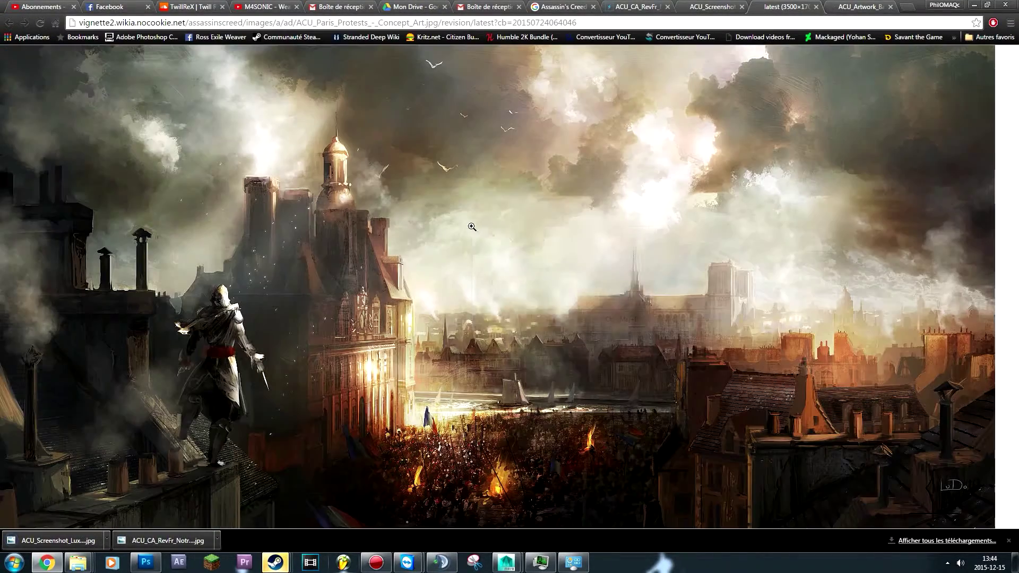
Step: Save the Paris protests and Bastille artworks into AC UNITY
{"action": "right_click", "coordinate": [472, 227]}
{"action": "left_click", "coordinate": [522, 248]}
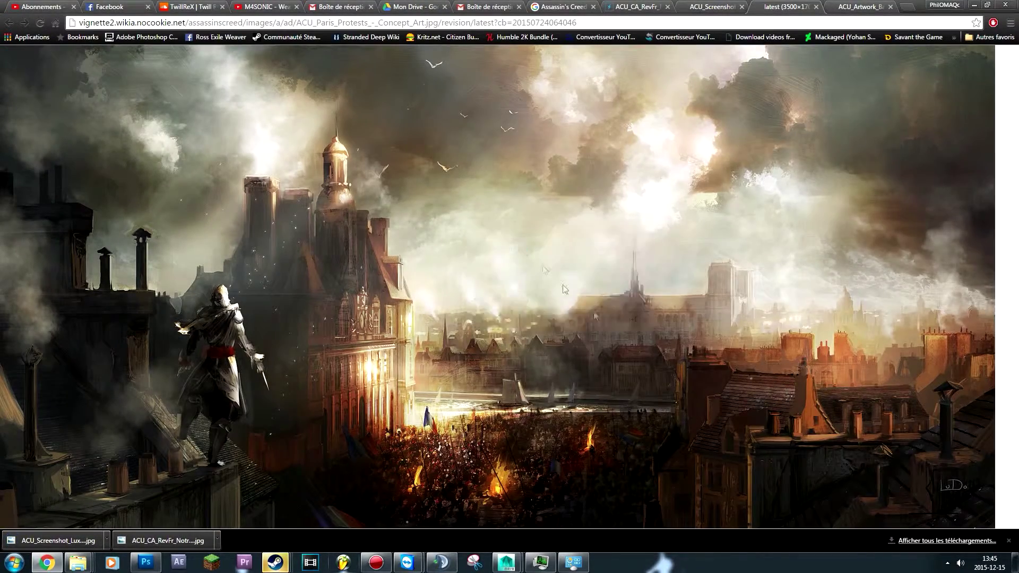
{"action": "left_click", "coordinate": [896, 497]}
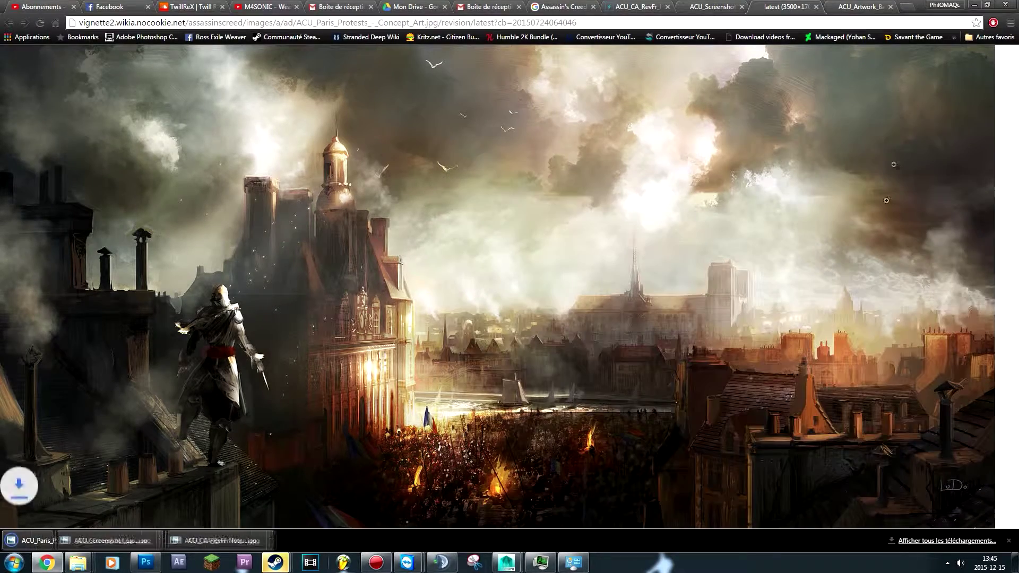
{"action": "key", "text": "ctrl+Tab"}
{"action": "right_click", "coordinate": [706, 196]}
{"action": "left_click", "coordinate": [760, 215]}
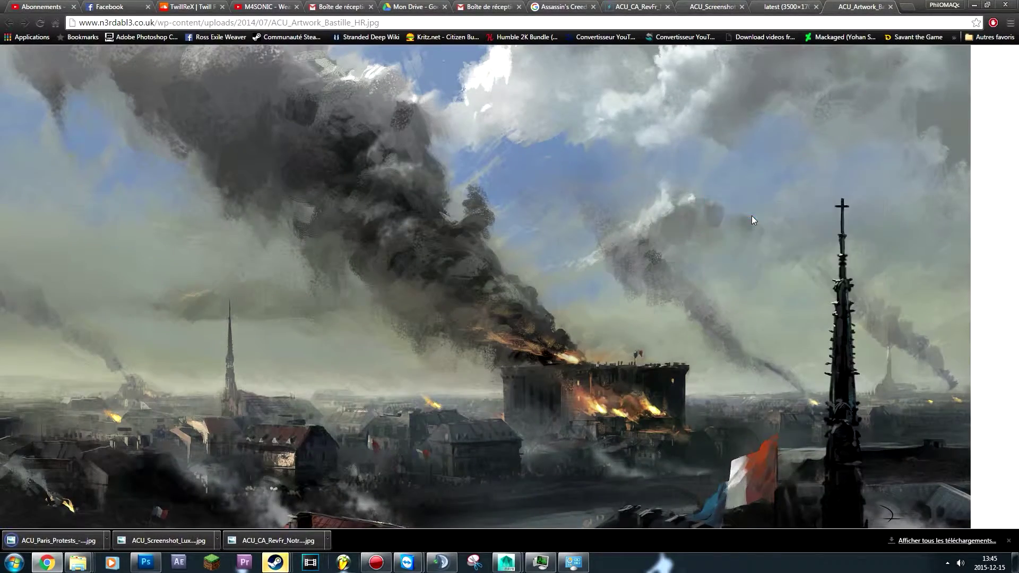
{"action": "left_click", "coordinate": [910, 494]}
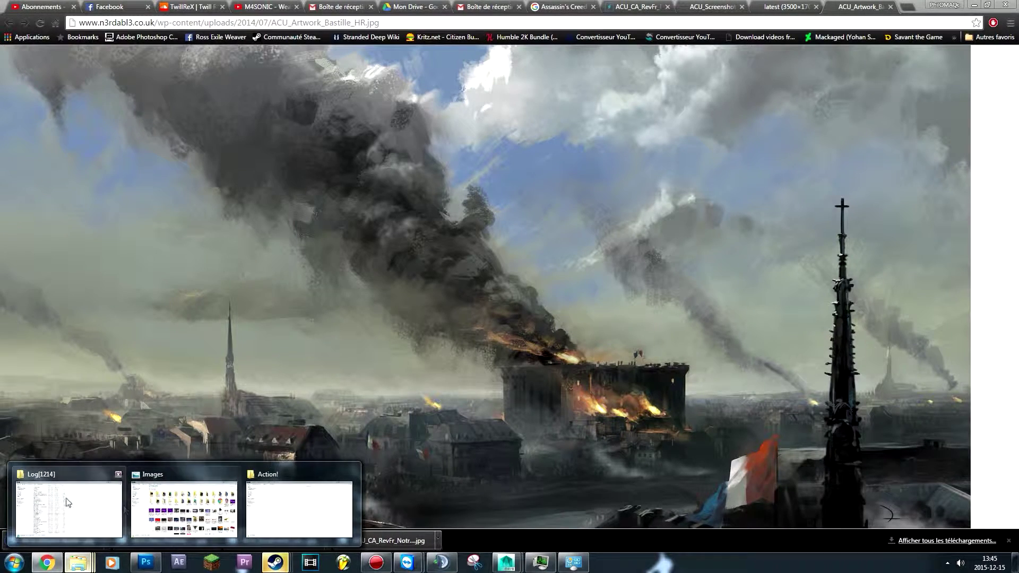
Step: Confirm the four JPEGs in Explorer's Images > AC UNITY folder, then return to Photoshop
{"action": "left_click", "coordinate": [299, 505]}
{"action": "left_click", "coordinate": [43, 135]}
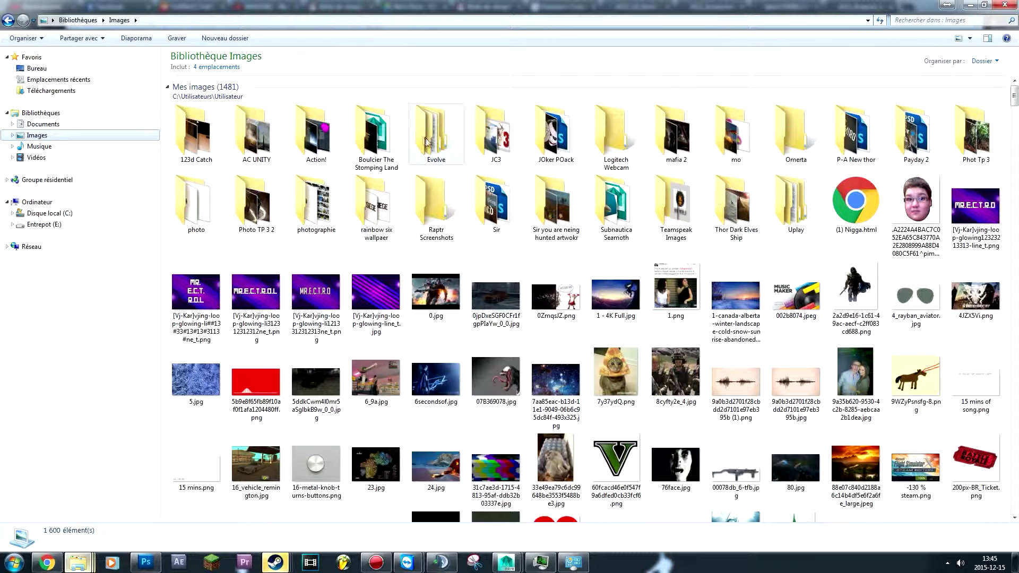
{"action": "double_click", "coordinate": [263, 136]}
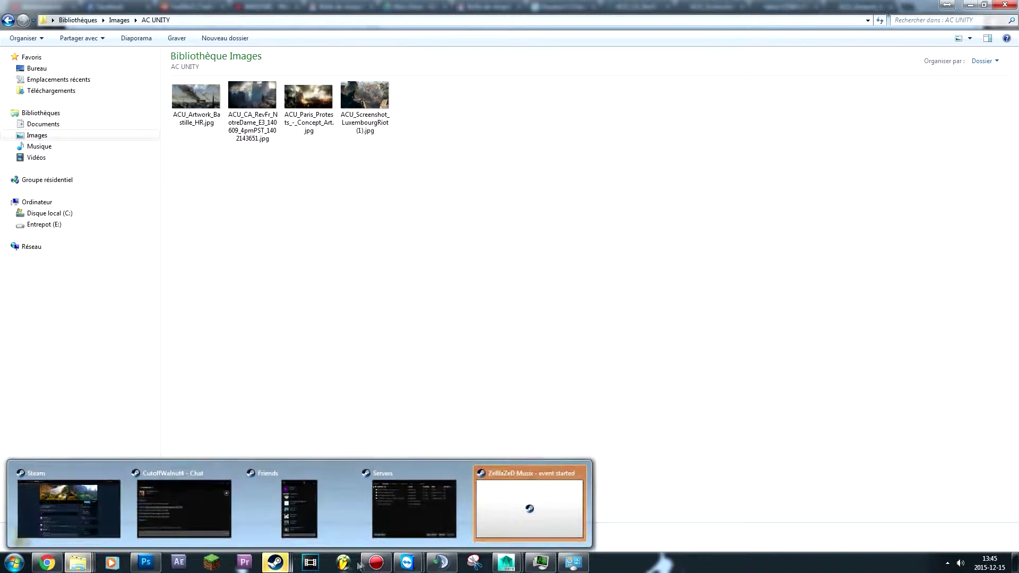
{"action": "left_click", "coordinate": [146, 562]}
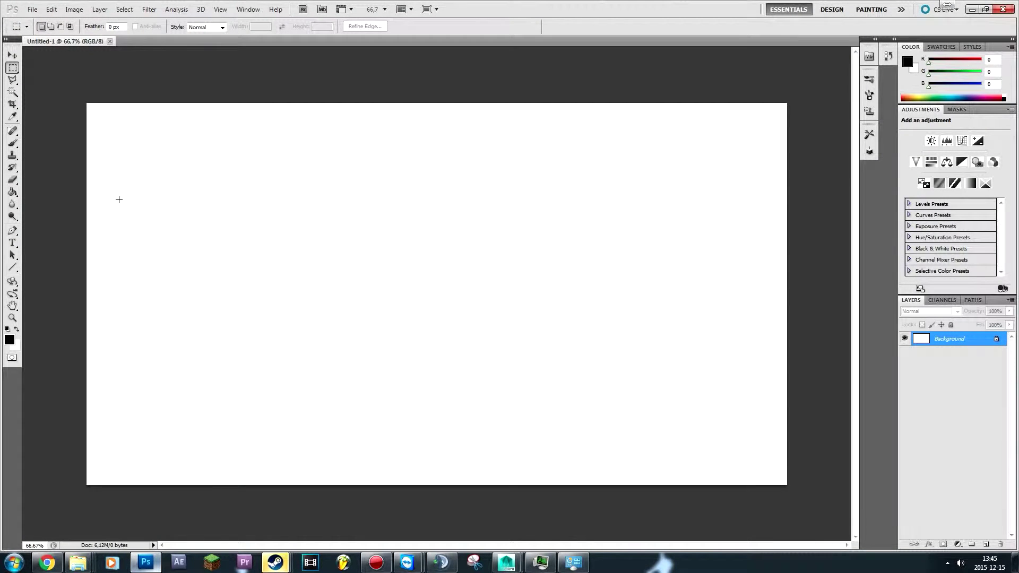
Step: Draw one diagonal and one shallow 5 px black line across the canvas, then deselect
{"action": "left_click", "coordinate": [12, 268]}
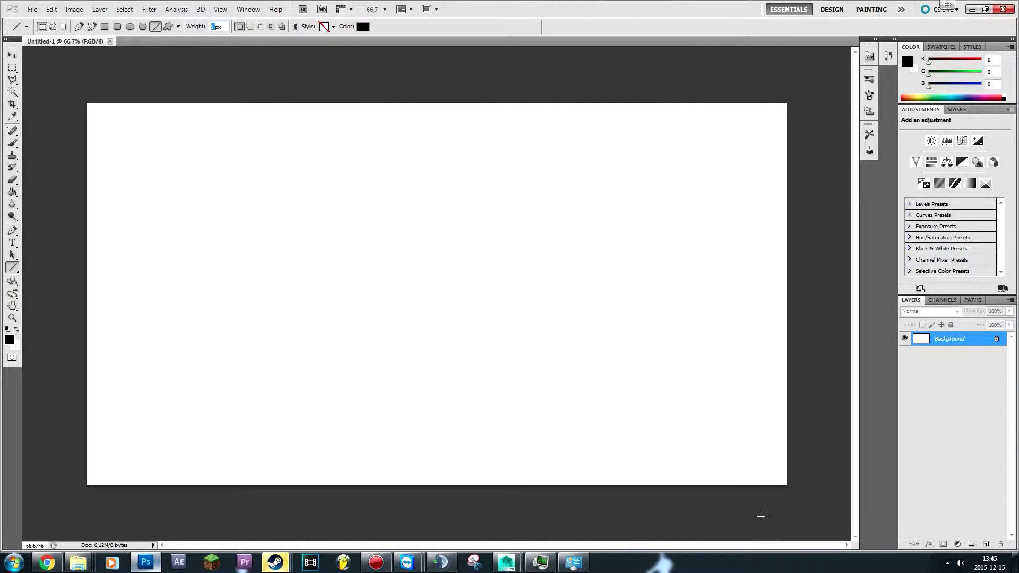
{"action": "left_click_drag", "start_coordinate": [760, 517], "coordinate": [401, 239]}
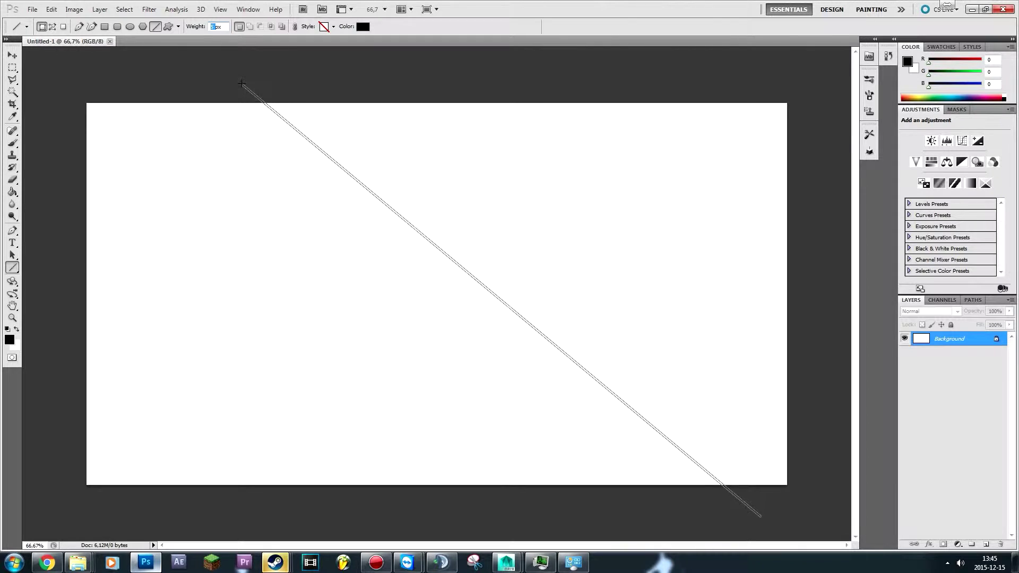
{"action": "left_click_drag", "start_coordinate": [403, 240], "coordinate": [244, 85]}
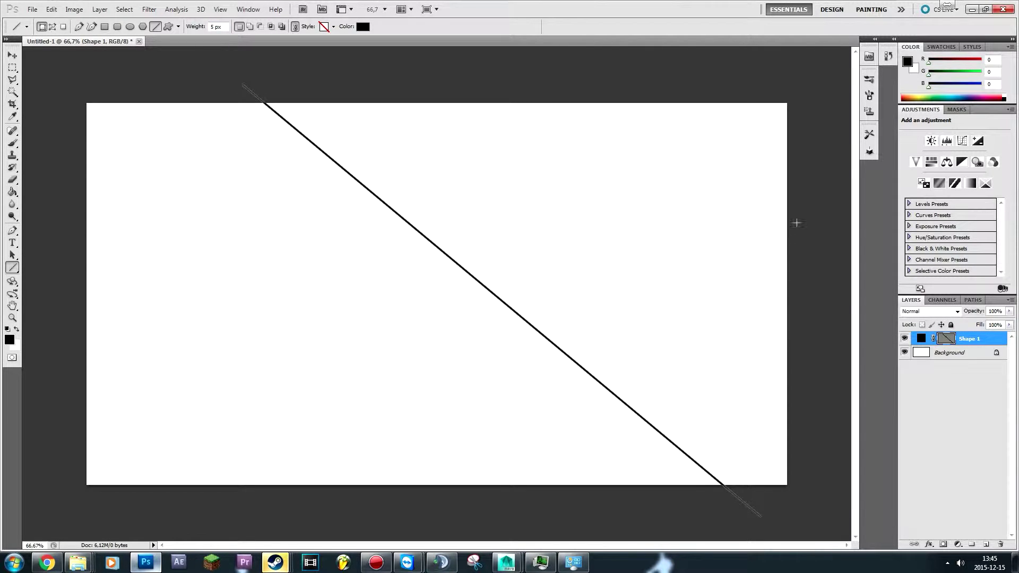
{"action": "left_click_drag", "start_coordinate": [808, 188], "coordinate": [62, 338]}
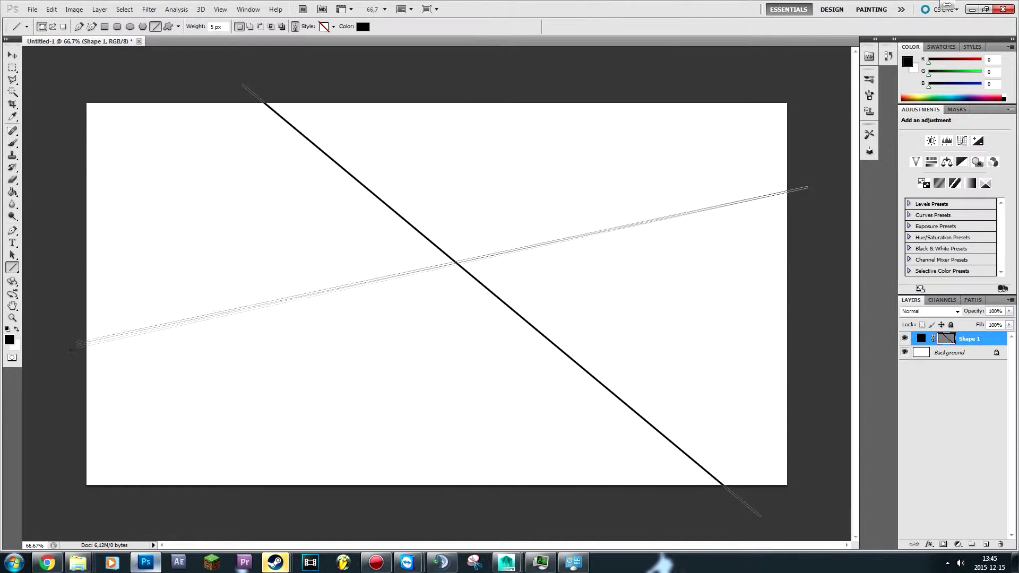
{"action": "left_click_drag", "start_coordinate": [62, 337], "coordinate": [63, 338]}
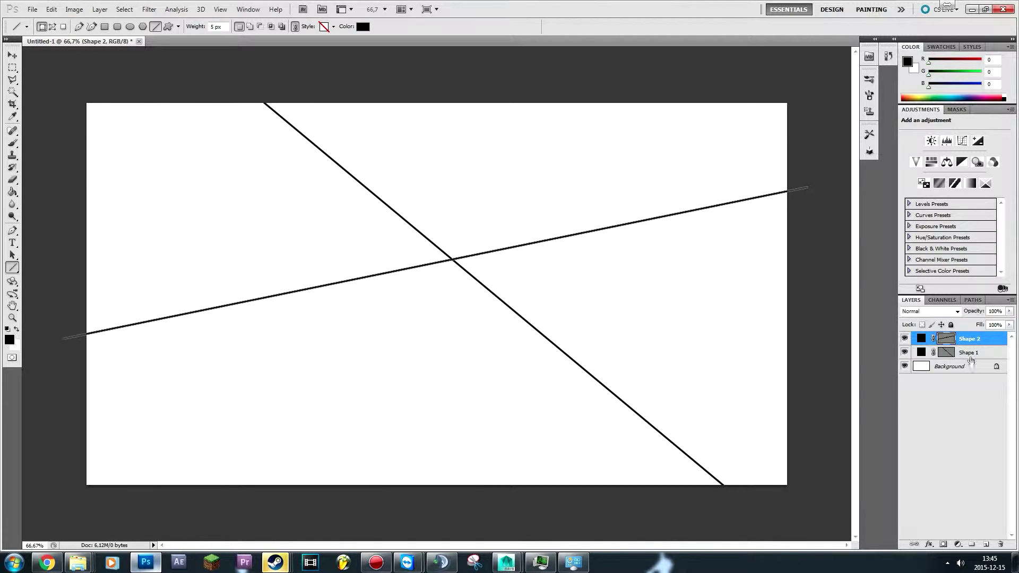
{"action": "left_click", "coordinate": [962, 402]}
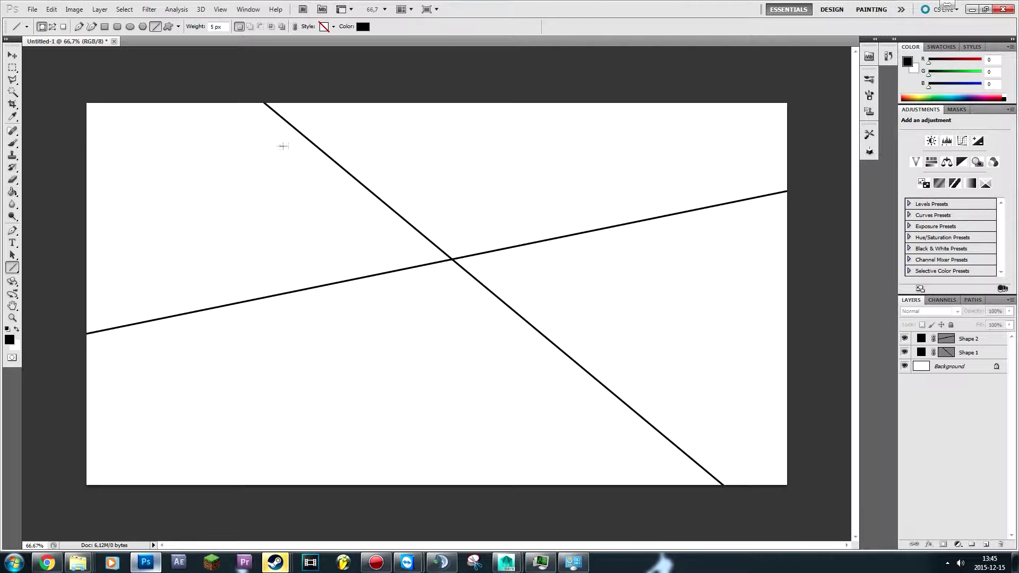
Step: Lasso the top-left section on the Background layer, closing at the line crossing
{"action": "left_click", "coordinate": [994, 367]}
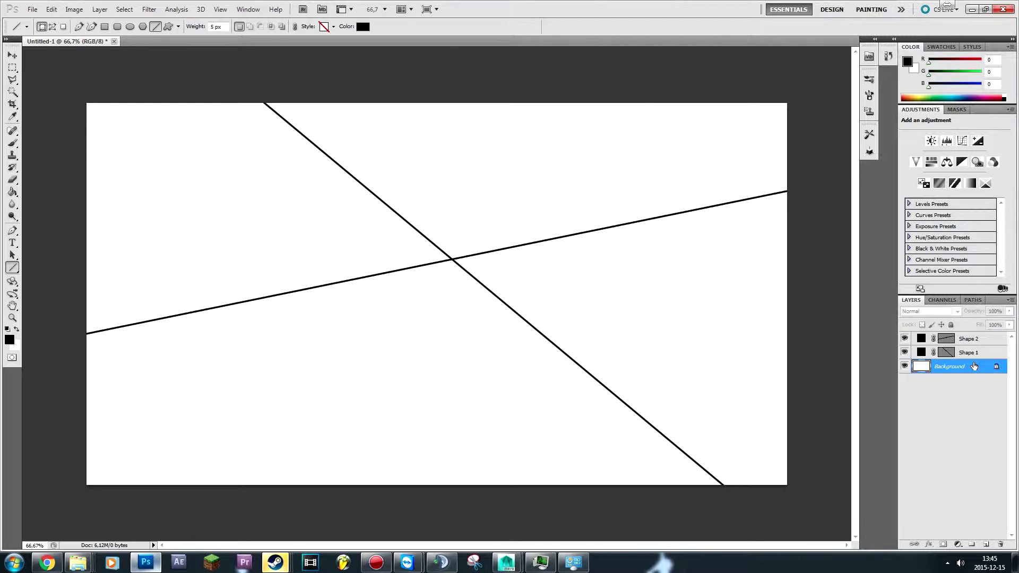
{"action": "left_click", "coordinate": [13, 79]}
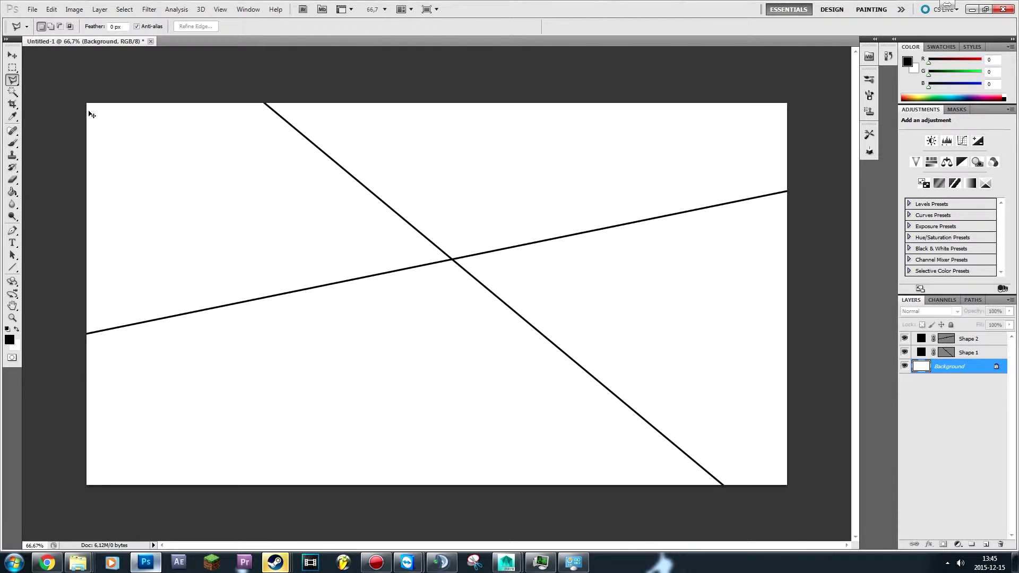
{"action": "key", "text": "ctrl+plus"}
{"action": "key", "text": "ctrl+plus"}
{"action": "key", "text": "ctrl+plus"}
{"action": "left_click_drag", "start_coordinate": [854, 282], "coordinate": [854, 224]}
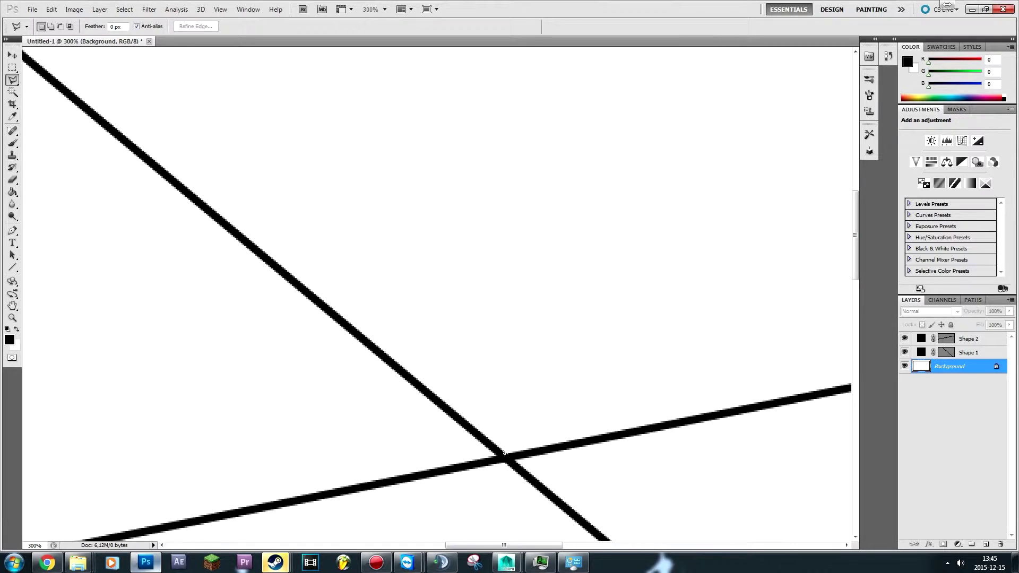
{"action": "scroll", "coordinate": [113, 101], "scroll_direction": "up", "scroll_amount": 5}
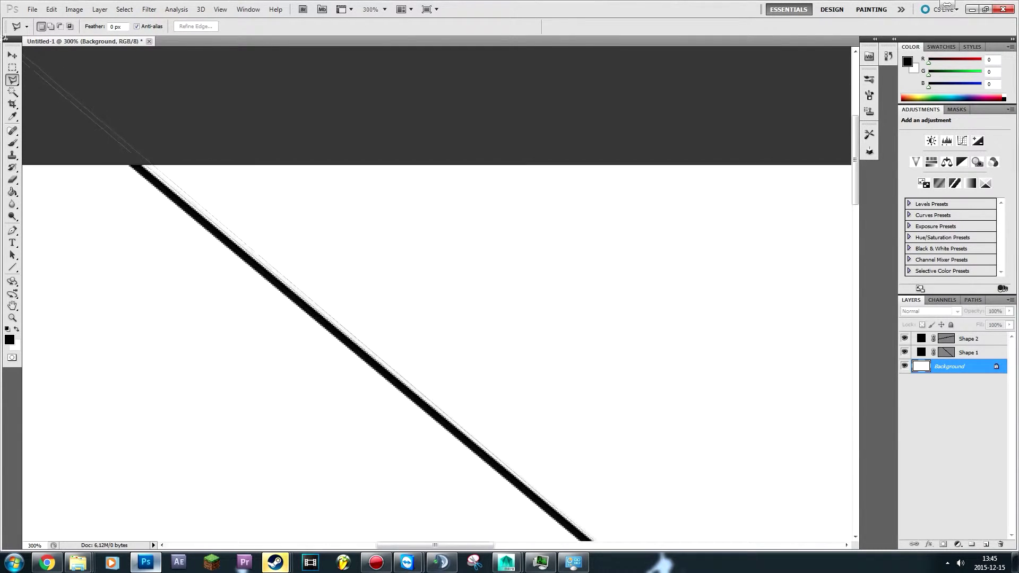
{"action": "left_click", "coordinate": [200, 147]}
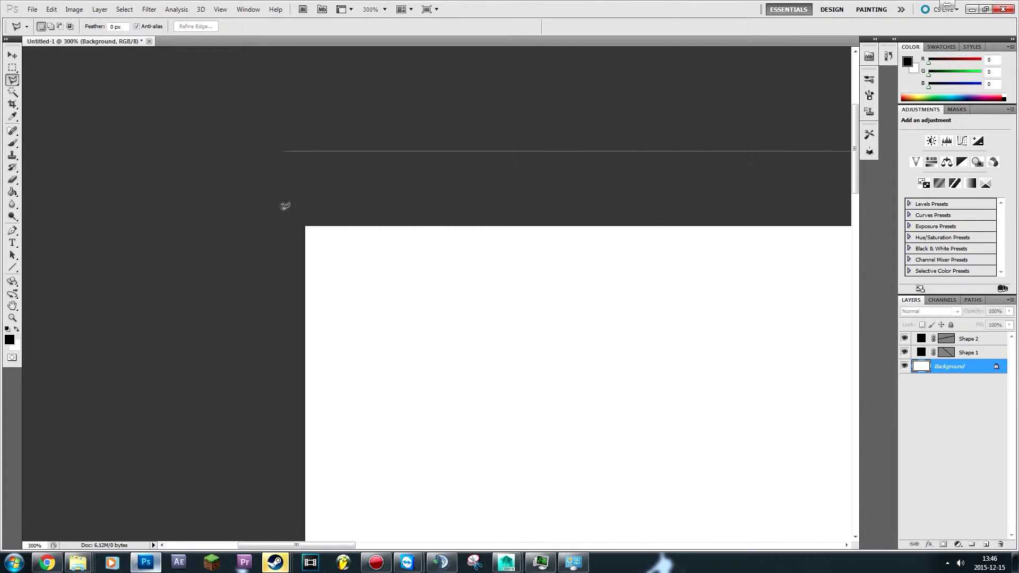
{"action": "left_click", "coordinate": [261, 151]}
{"action": "scroll", "coordinate": [578, 292], "scroll_direction": "down", "scroll_amount": 3}
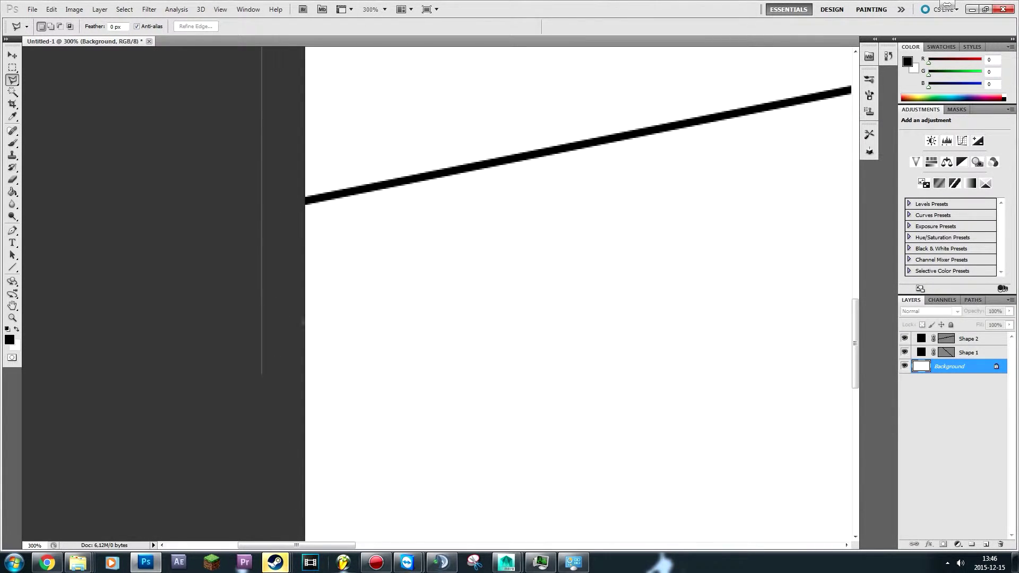
{"action": "left_click", "coordinate": [262, 194]}
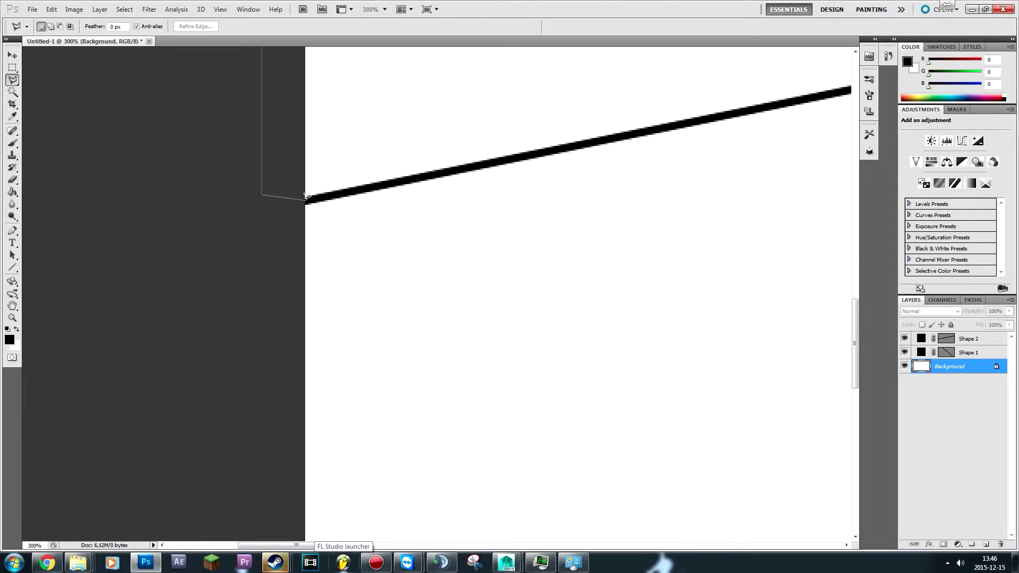
{"action": "scroll", "coordinate": [478, 359], "scroll_direction": "up", "scroll_amount": 3}
{"action": "scroll", "coordinate": [522, 402], "scroll_direction": "up", "scroll_amount": 3}
{"action": "scroll", "coordinate": [521, 401], "scroll_direction": "down", "scroll_amount": 5}
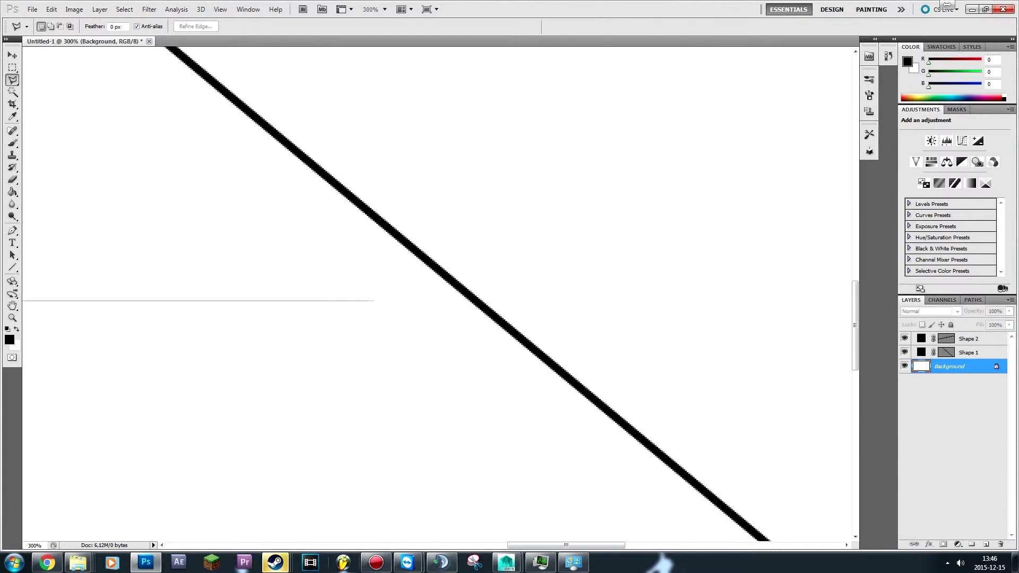
{"action": "scroll", "coordinate": [521, 401], "scroll_direction": "left", "scroll_amount": 3}
{"action": "scroll", "coordinate": [437, 295], "scroll_direction": "up", "scroll_amount": 2}
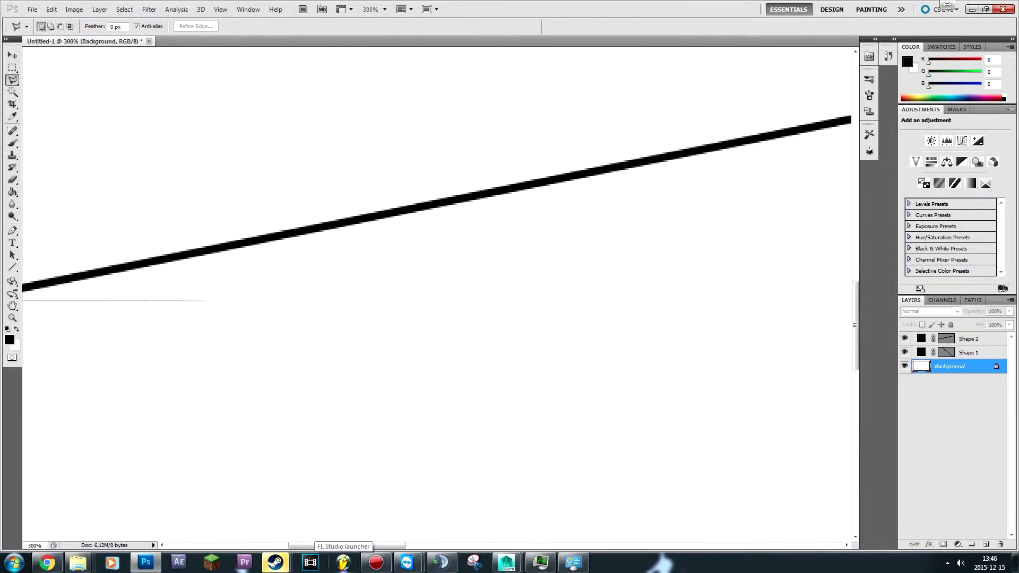
{"action": "scroll", "coordinate": [438, 295], "scroll_direction": "left", "scroll_amount": 3}
{"action": "scroll", "coordinate": [437, 295], "scroll_direction": "right", "scroll_amount": 4}
{"action": "scroll", "coordinate": [752, 96], "scroll_direction": "up", "scroll_amount": 2}
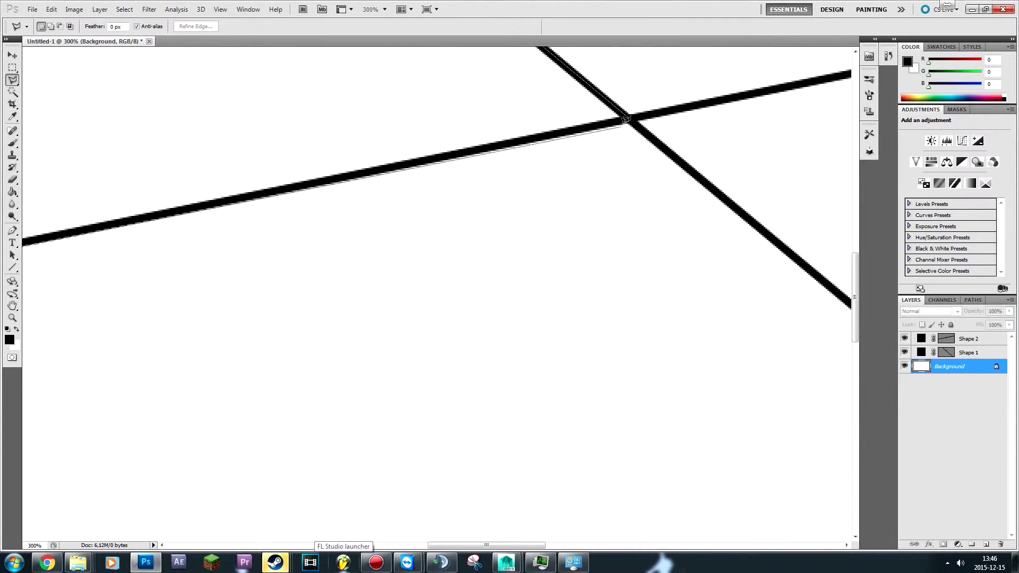
{"action": "left_click", "coordinate": [629, 118]}
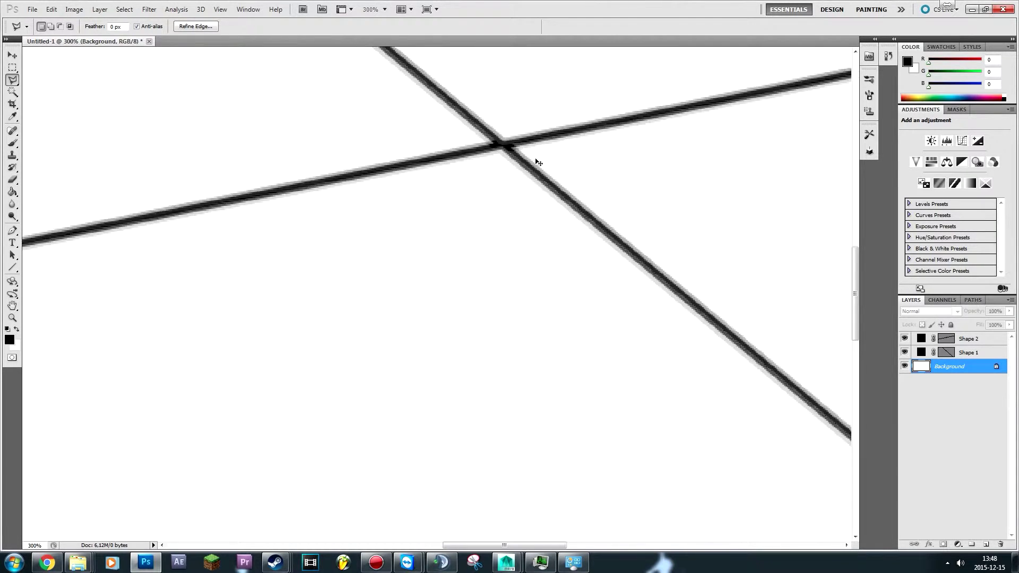
Step: Copy the selected section onto Layer 1 and check it by toggling the Background
{"action": "key", "text": "ctrl+minus"}
{"action": "key", "text": "ctrl+minus"}
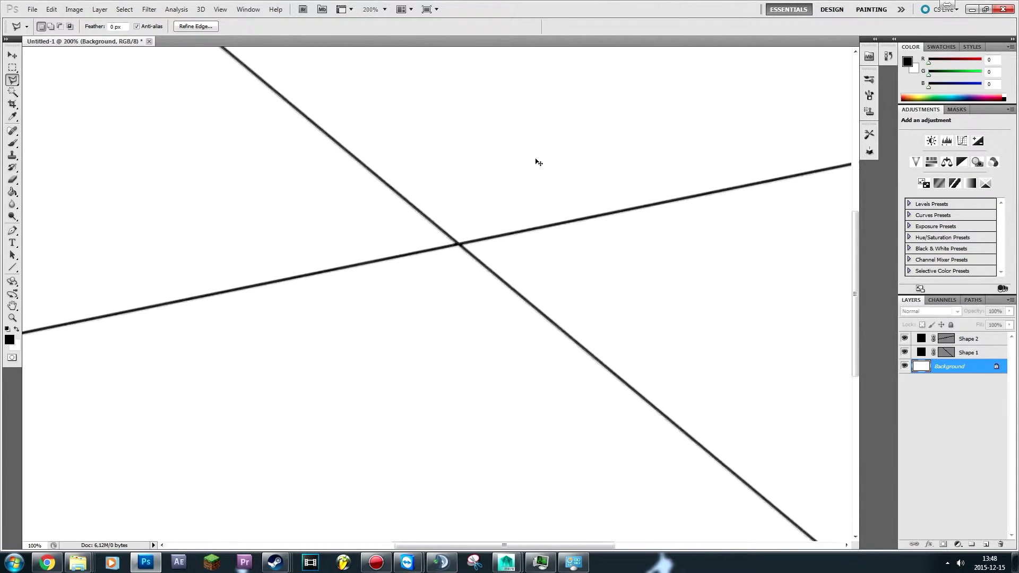
{"action": "key", "text": "ctrl+minus"}
{"action": "key", "text": "ctrl+minus"}
{"action": "key", "text": "ctrl+plus"}
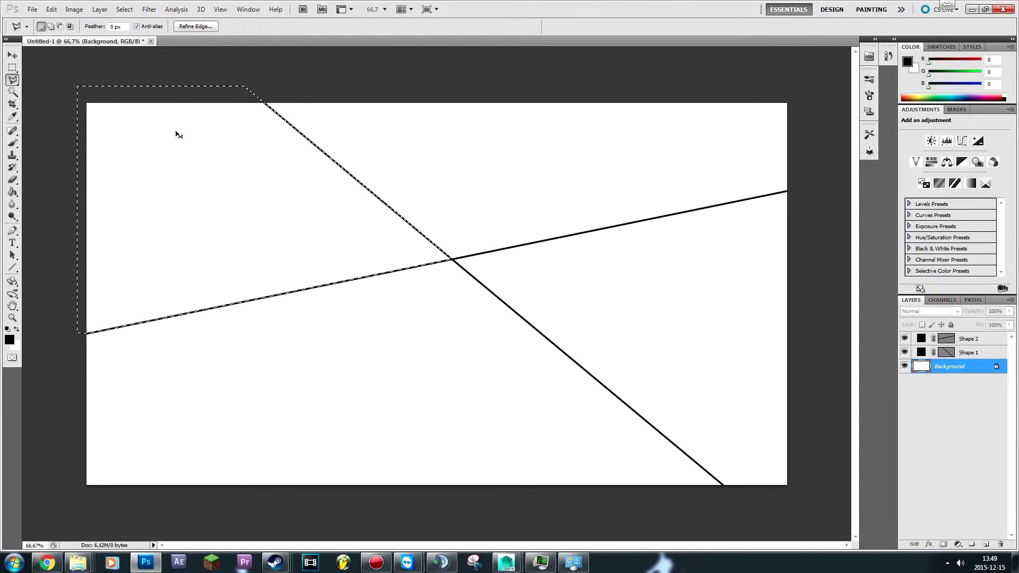
{"action": "key", "text": "ctrl+j"}
{"action": "left_click", "coordinate": [904, 380]}
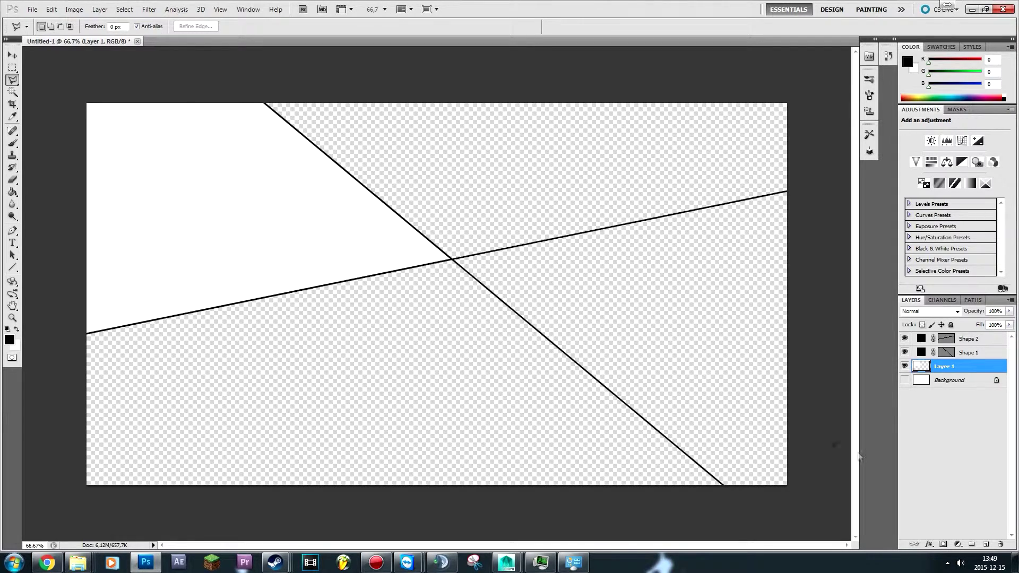
{"action": "left_click", "coordinate": [904, 380]}
{"action": "mouse_move", "coordinate": [78, 563]}
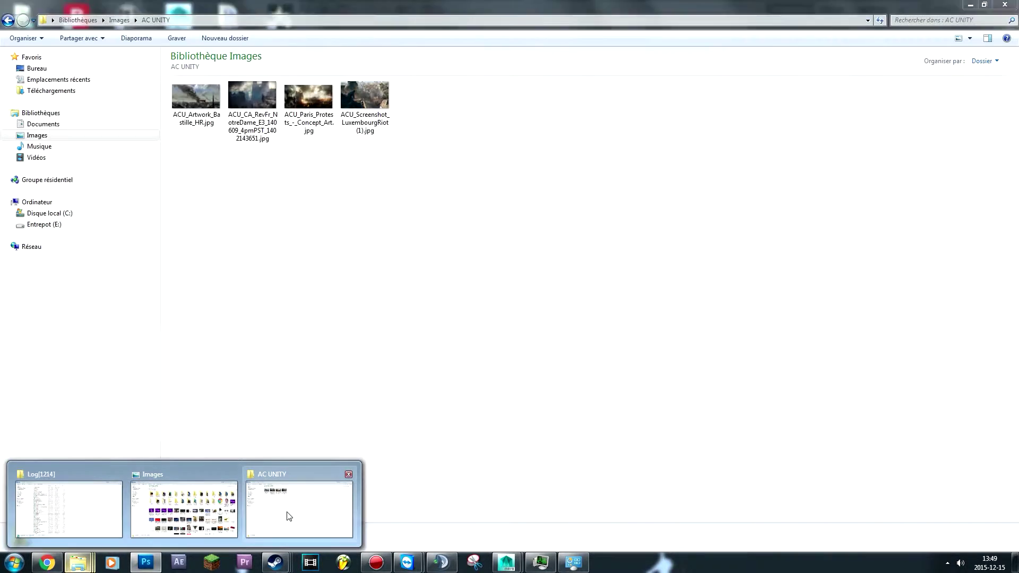
Step: Shrink the AC UNITY folder window and drag the Notre Dame artwork onto the canvas
{"action": "left_click", "coordinate": [288, 515]}
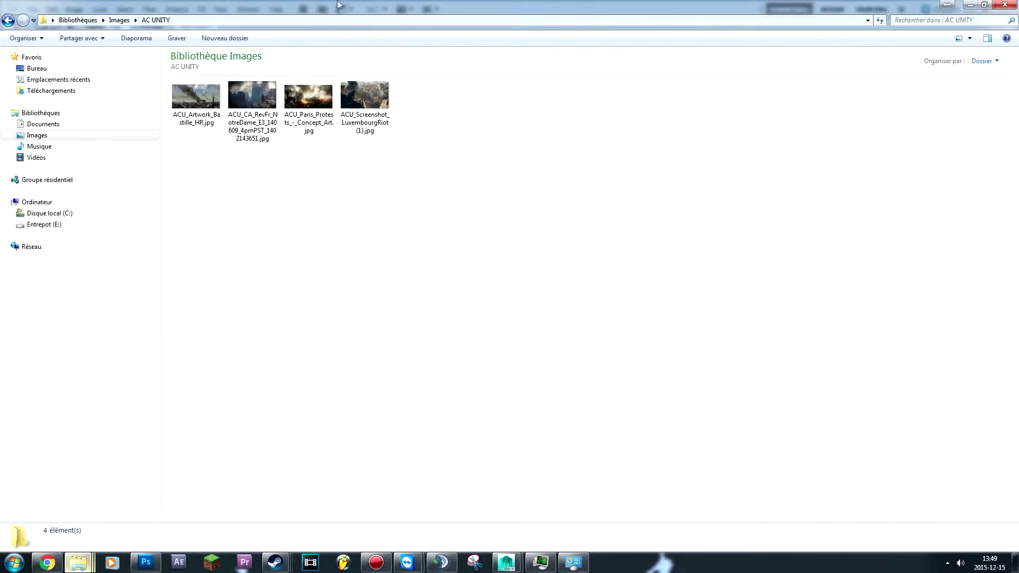
{"action": "left_click_drag", "start_coordinate": [354, 6], "coordinate": [704, 135]}
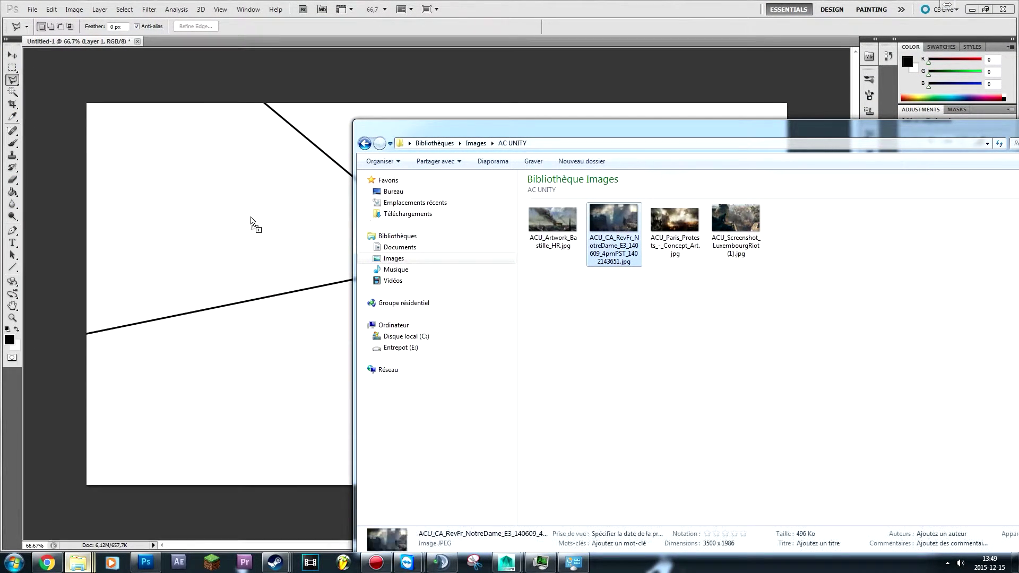
{"action": "left_click_drag", "start_coordinate": [614, 220], "coordinate": [254, 223]}
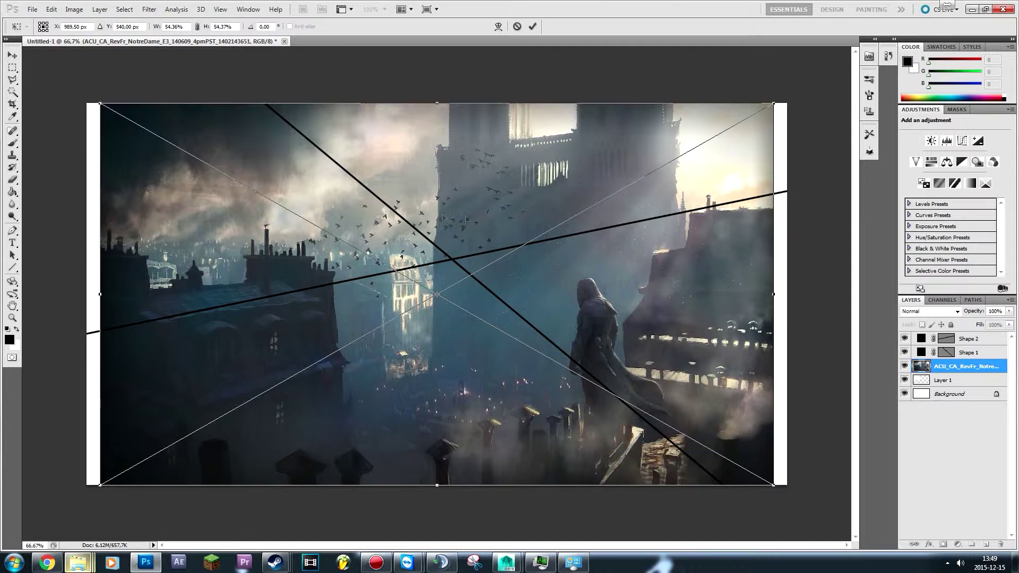
Step: Move the Notre Dame artwork over the top-left section and commit its placement
{"action": "mouse_move", "coordinate": [491, 161]}
{"action": "left_mouse_down"}
{"action": "mouse_move", "coordinate": [177, 189]}
{"action": "mouse_move", "coordinate": [172, 200]}
{"action": "left_mouse_up"}
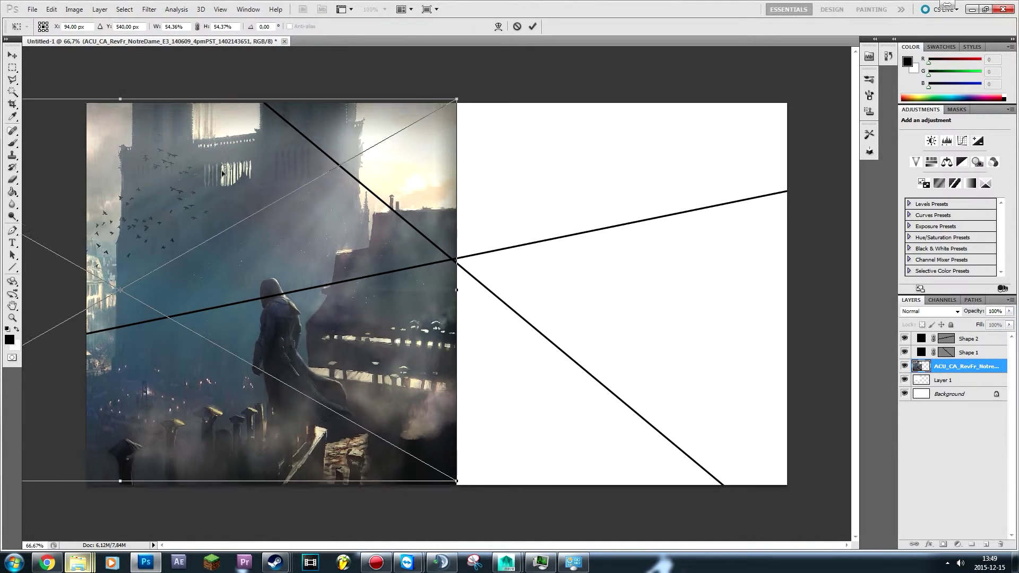
{"action": "mouse_move", "coordinate": [173, 201]}
{"action": "left_mouse_down"}
{"action": "mouse_move", "coordinate": [231, 133]}
{"action": "mouse_move", "coordinate": [240, 88]}
{"action": "left_mouse_up"}
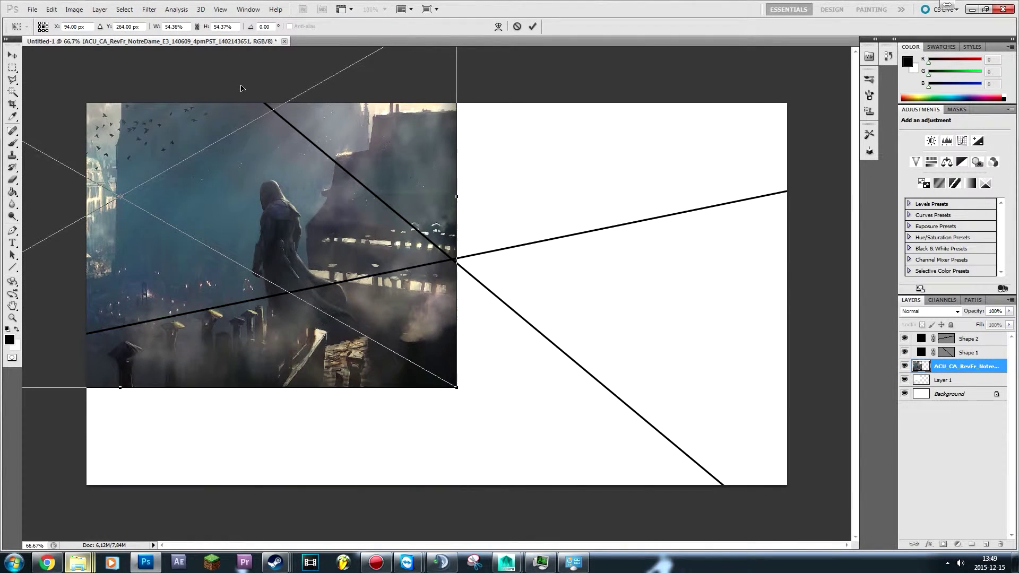
{"action": "left_click_drag", "start_coordinate": [241, 87], "coordinate": [245, 84]}
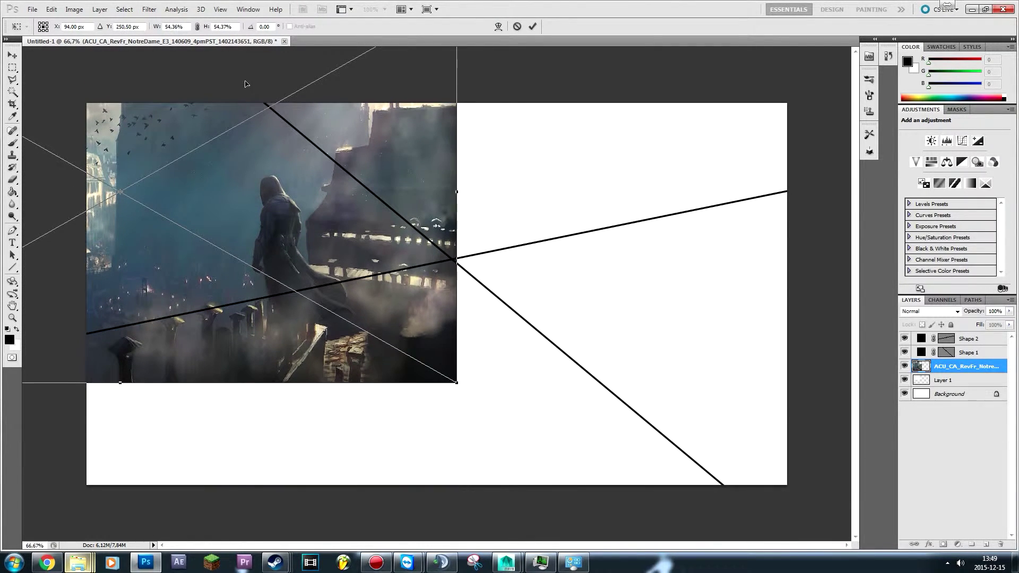
{"action": "mouse_move", "coordinate": [246, 83]}
{"action": "left_mouse_down"}
{"action": "mouse_move", "coordinate": [254, 184]}
{"action": "mouse_move", "coordinate": [239, 106]}
{"action": "left_mouse_up"}
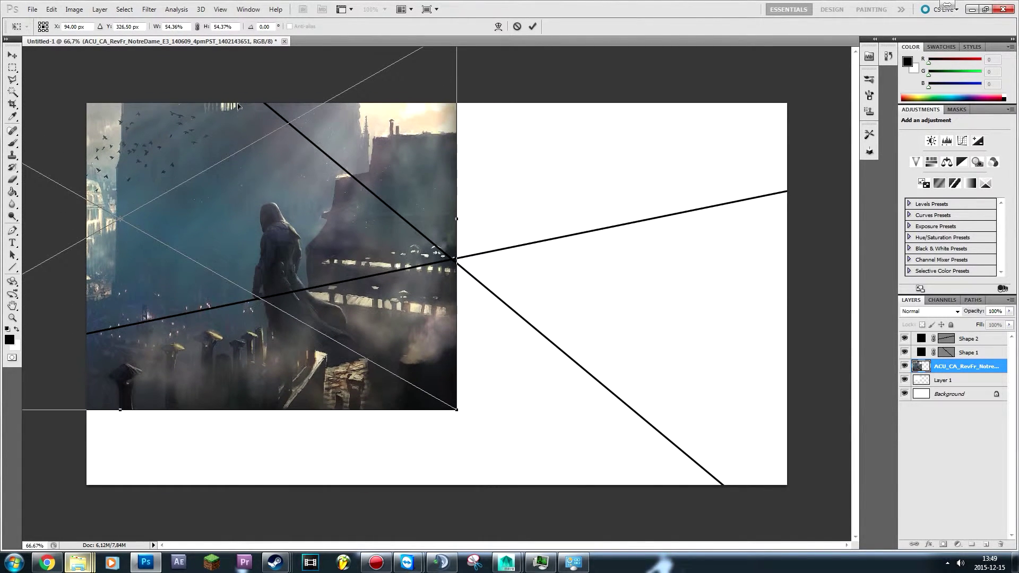
{"action": "left_click_drag", "start_coordinate": [239, 106], "coordinate": [244, 77]}
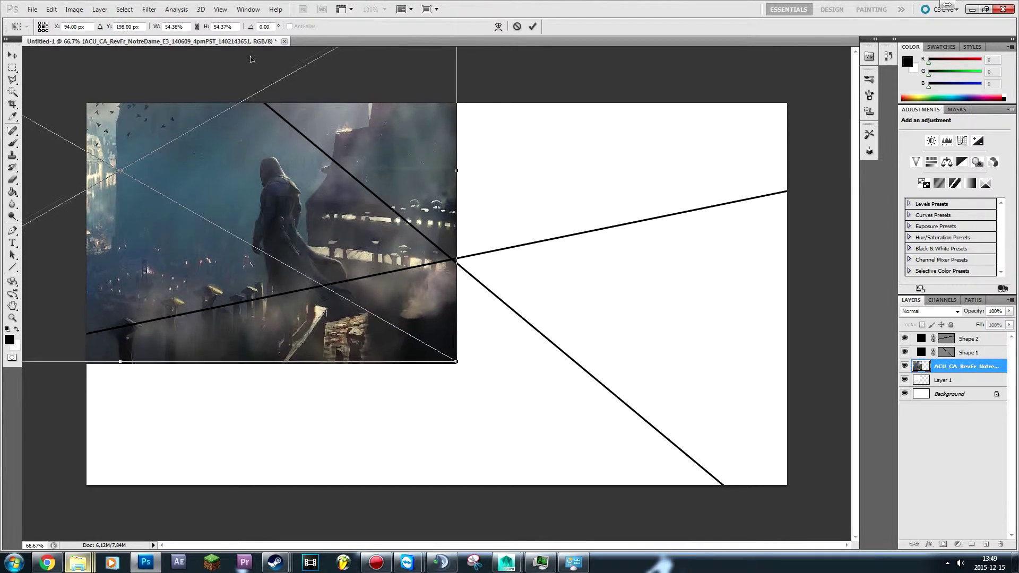
{"action": "left_click_drag", "start_coordinate": [244, 77], "coordinate": [256, 41]}
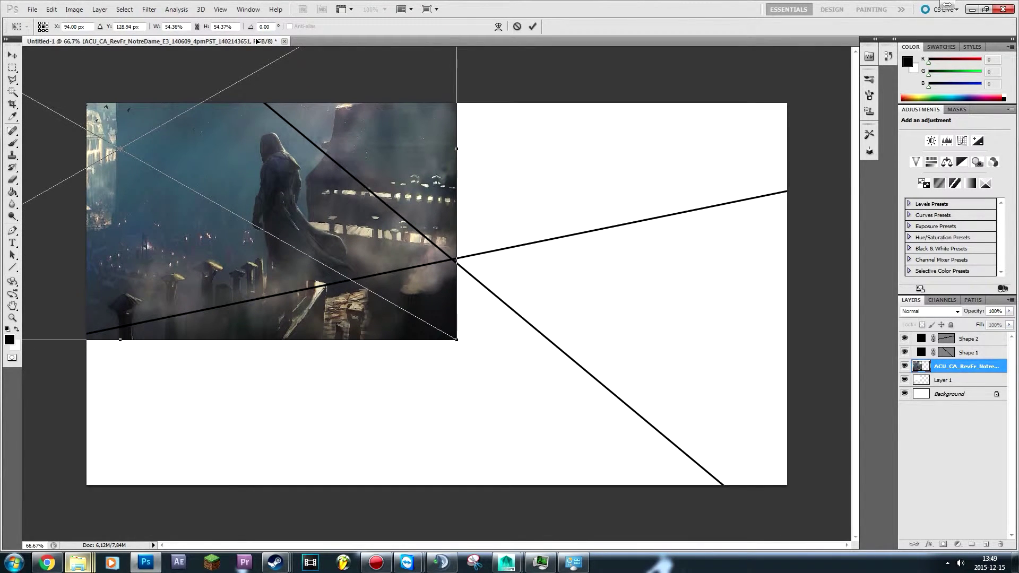
{"action": "left_click", "coordinate": [535, 27]}
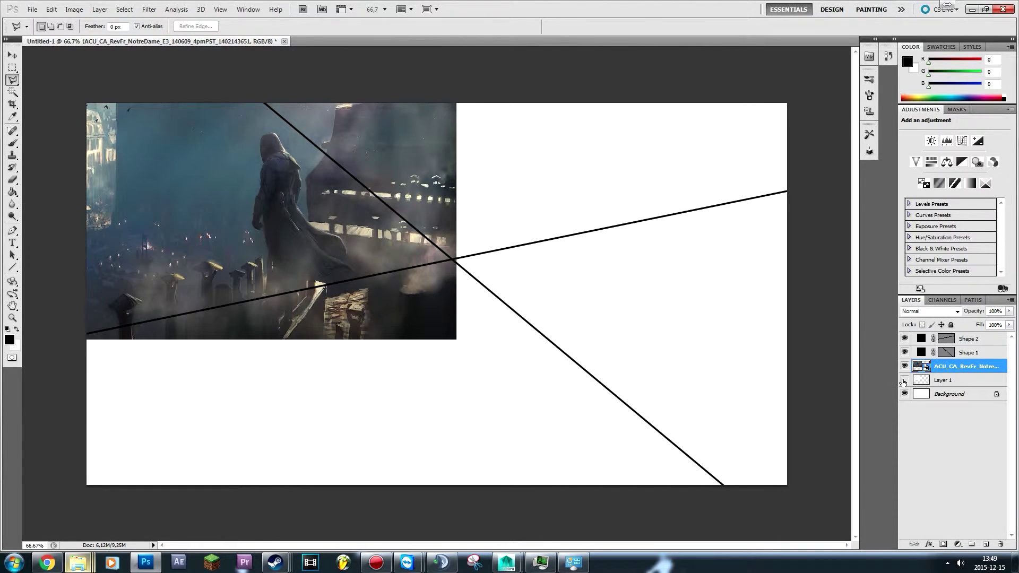
Step: Apply Create Clipping Mask to the Notre Dame layer over the top-left section layer
{"action": "right_click", "coordinate": [950, 371]}
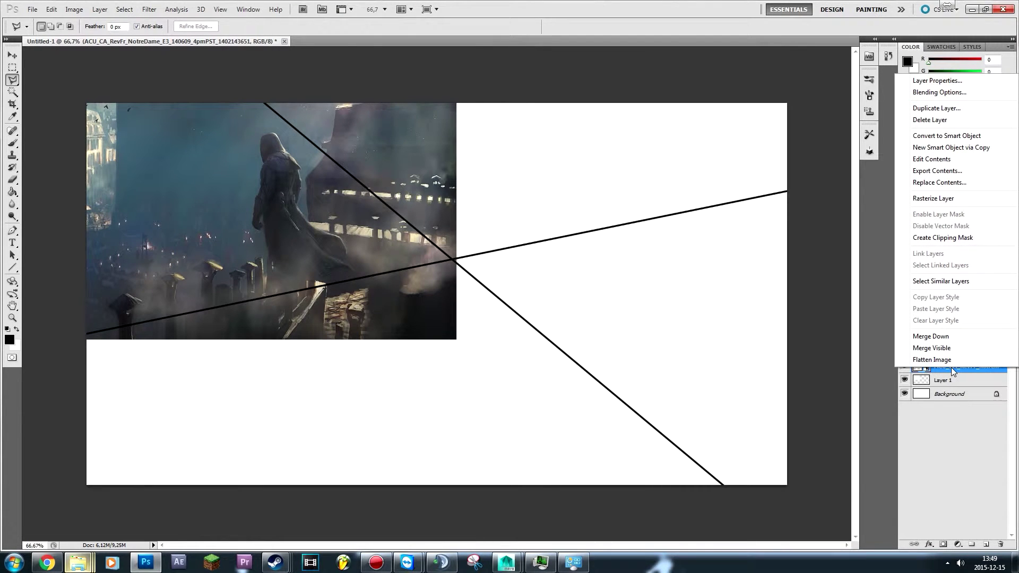
{"action": "left_click", "coordinate": [958, 237]}
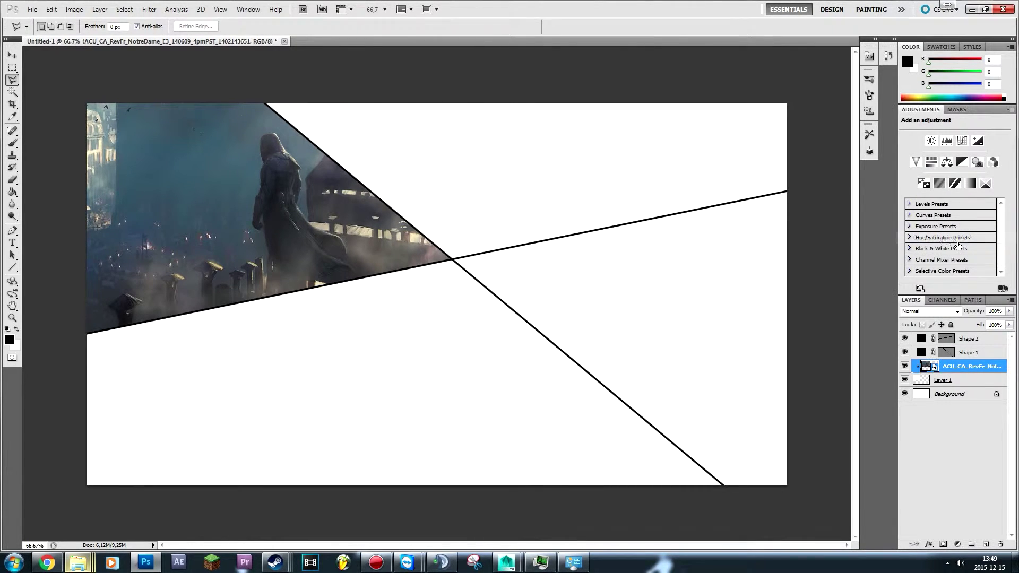